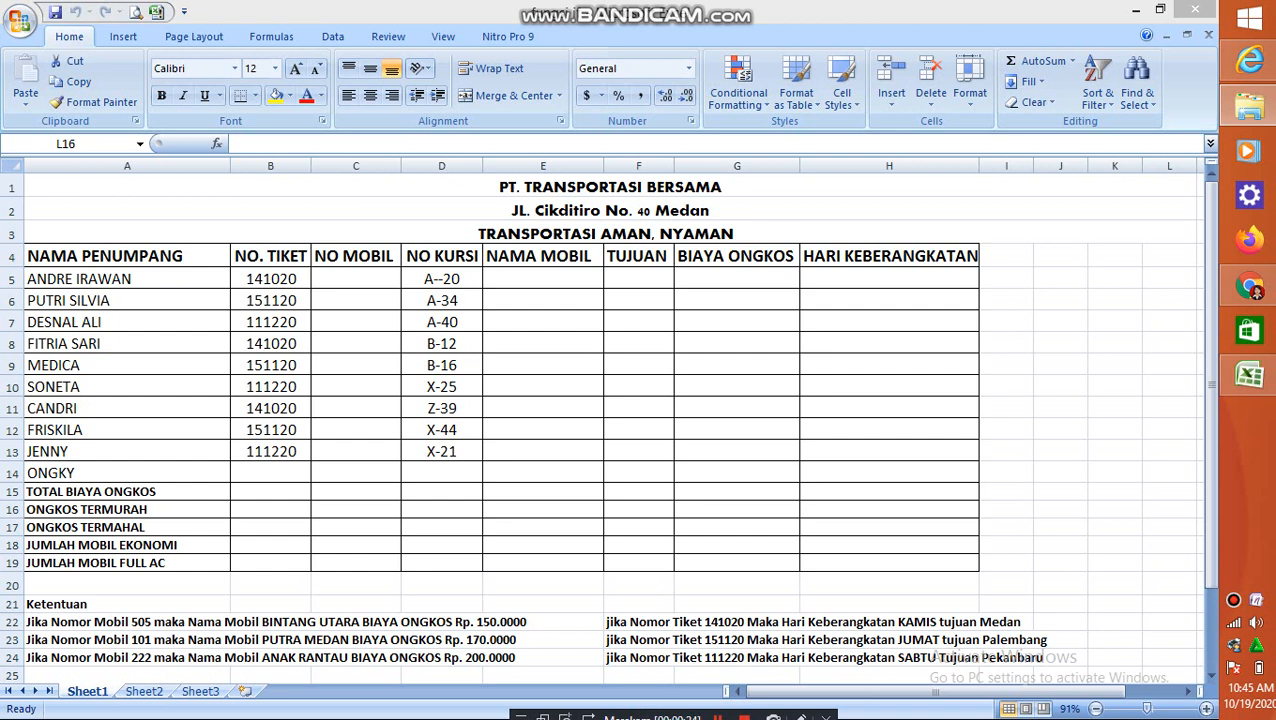
Enter the NO MOBIL values 505, 101 and 222 in cells C5, C6 and C7
key(alt+Tab)
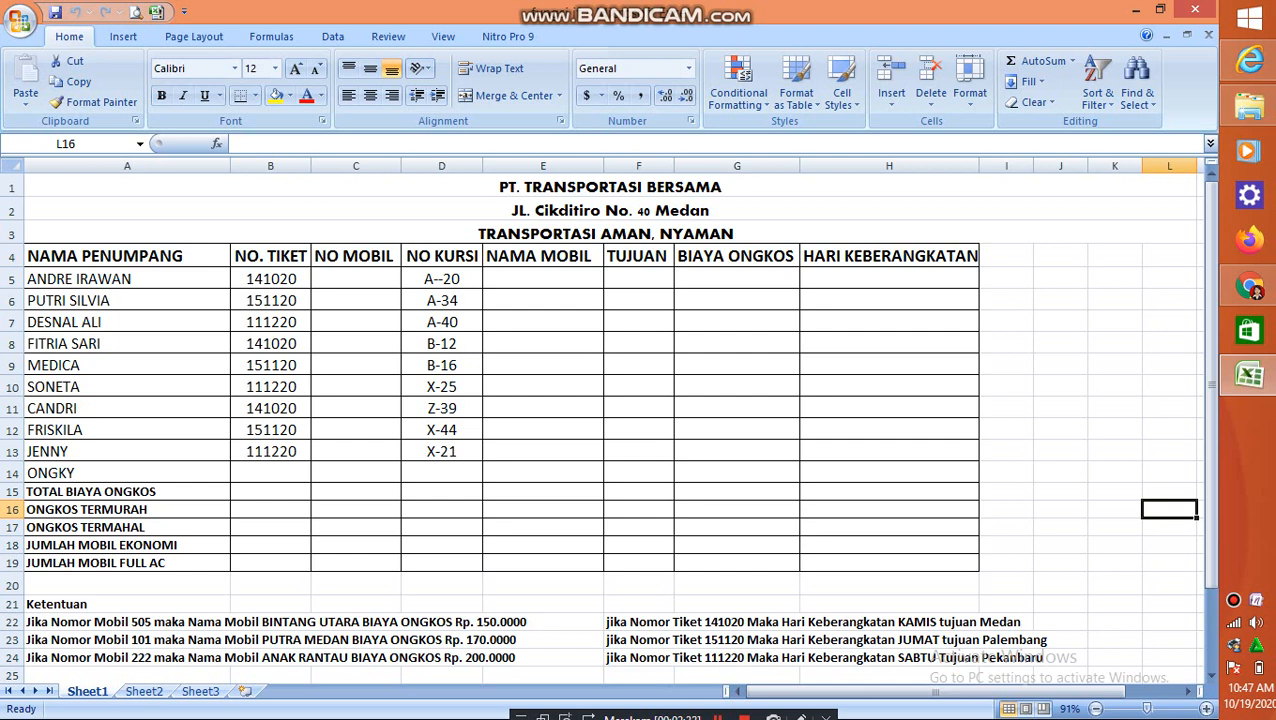
click(396, 284)
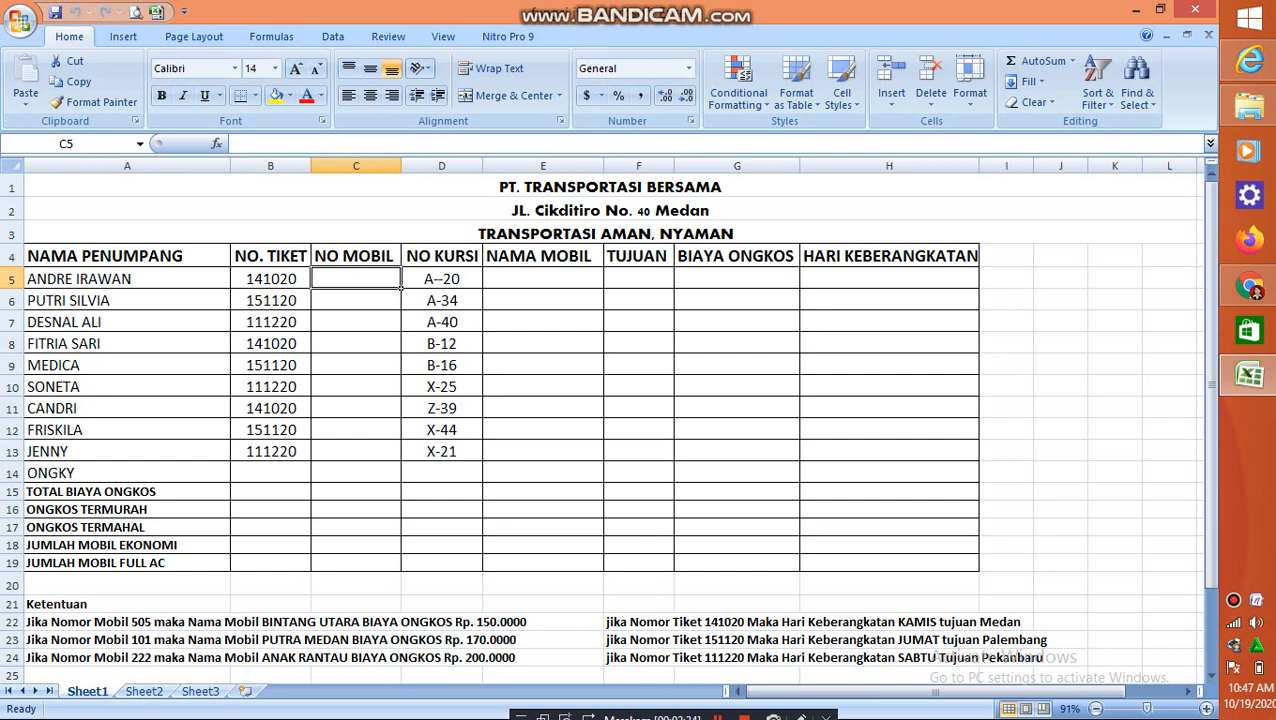
text(505)
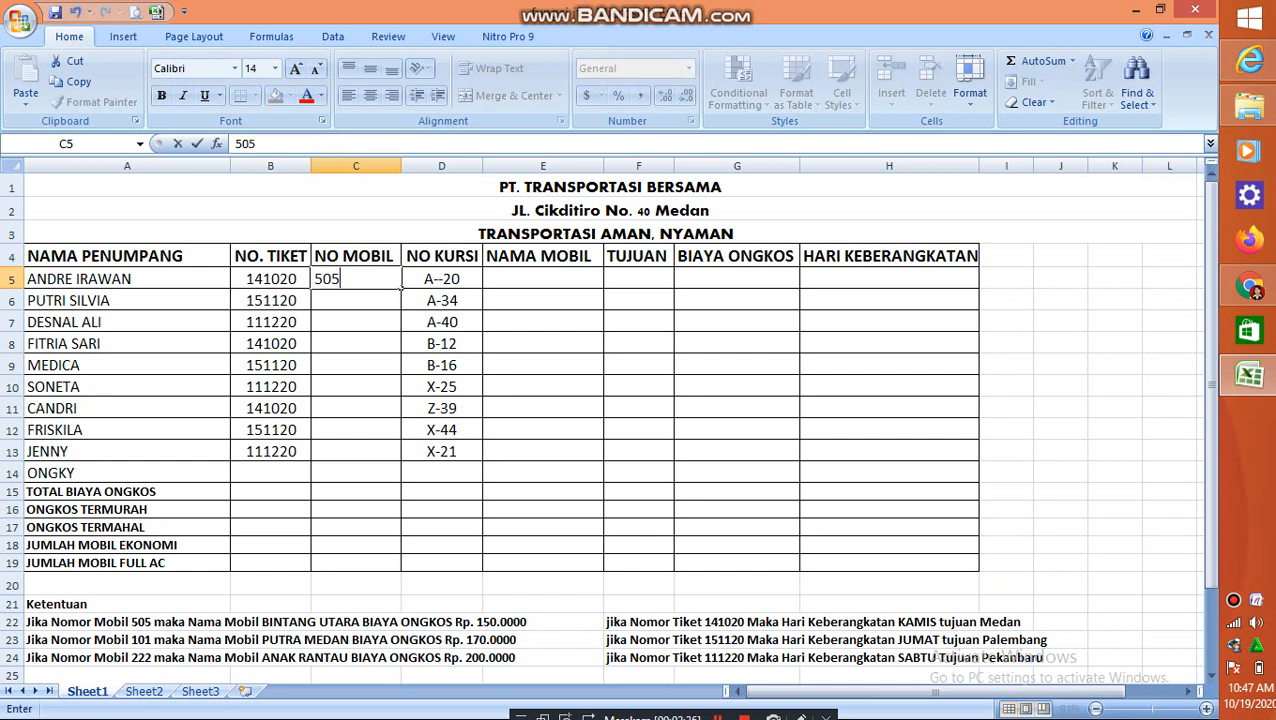
click(399, 306)
text(101)
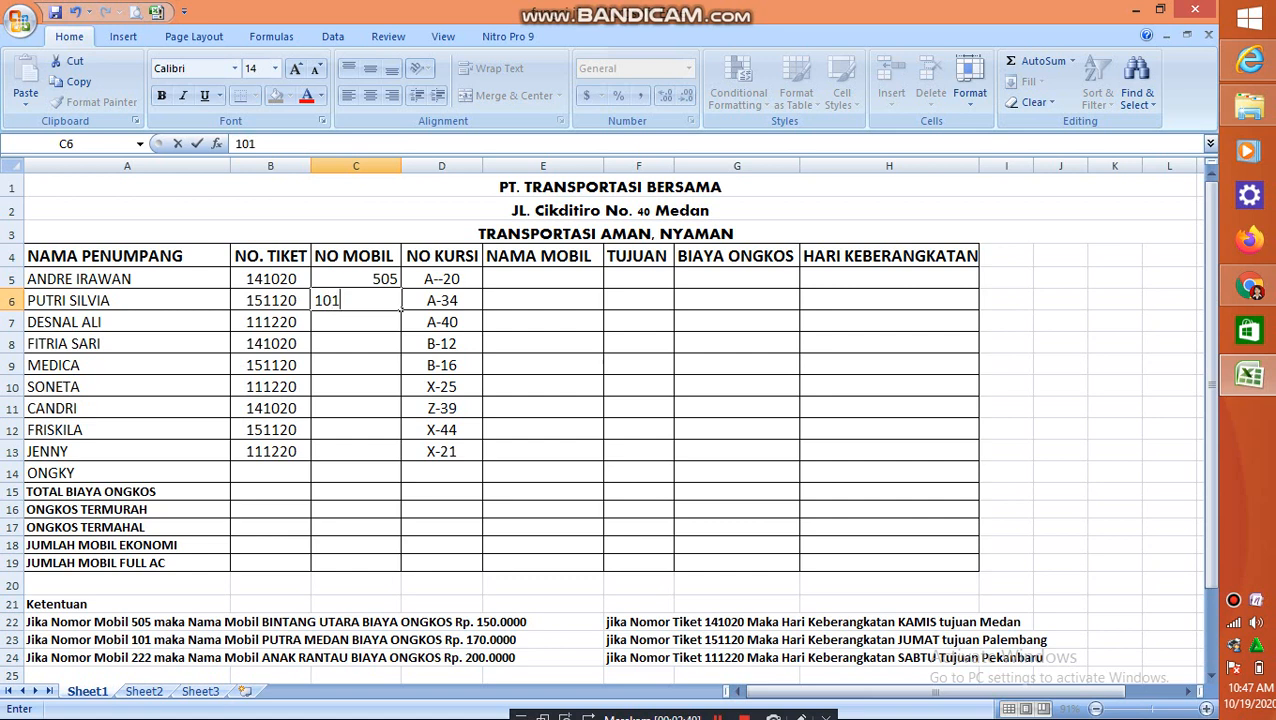
click(400, 330)
text(2)
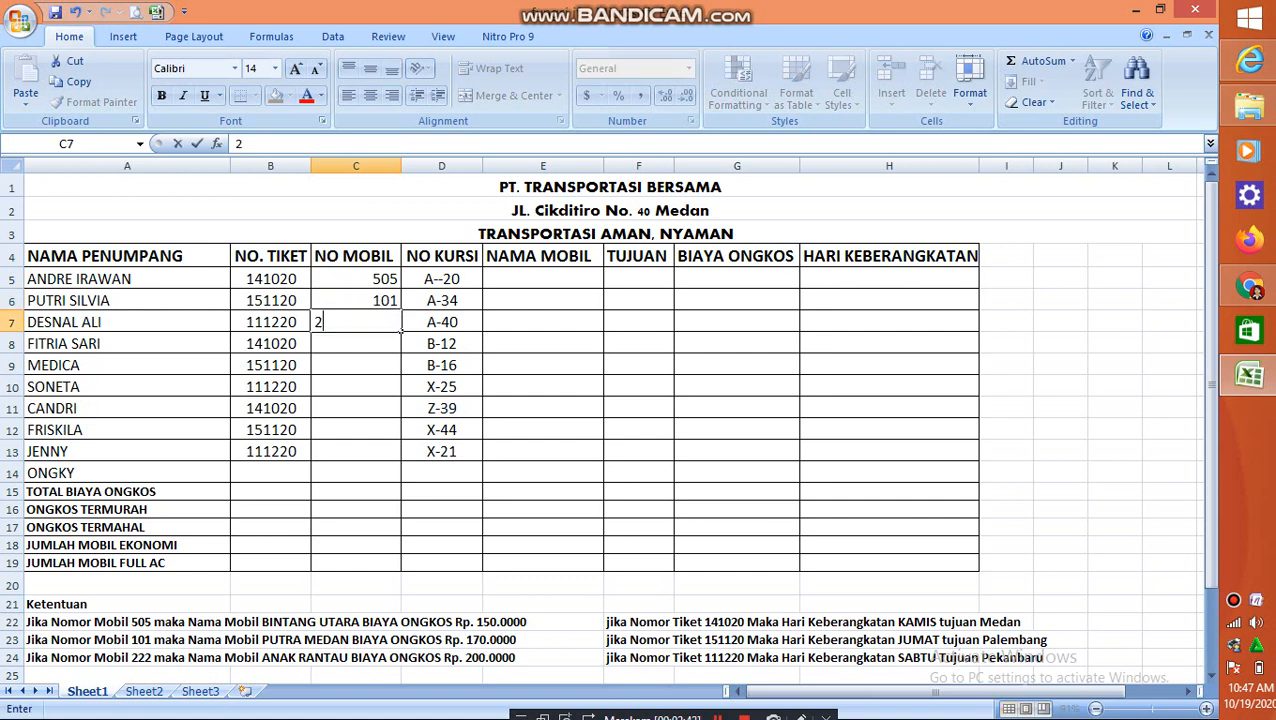
text(22)
click(398, 372)
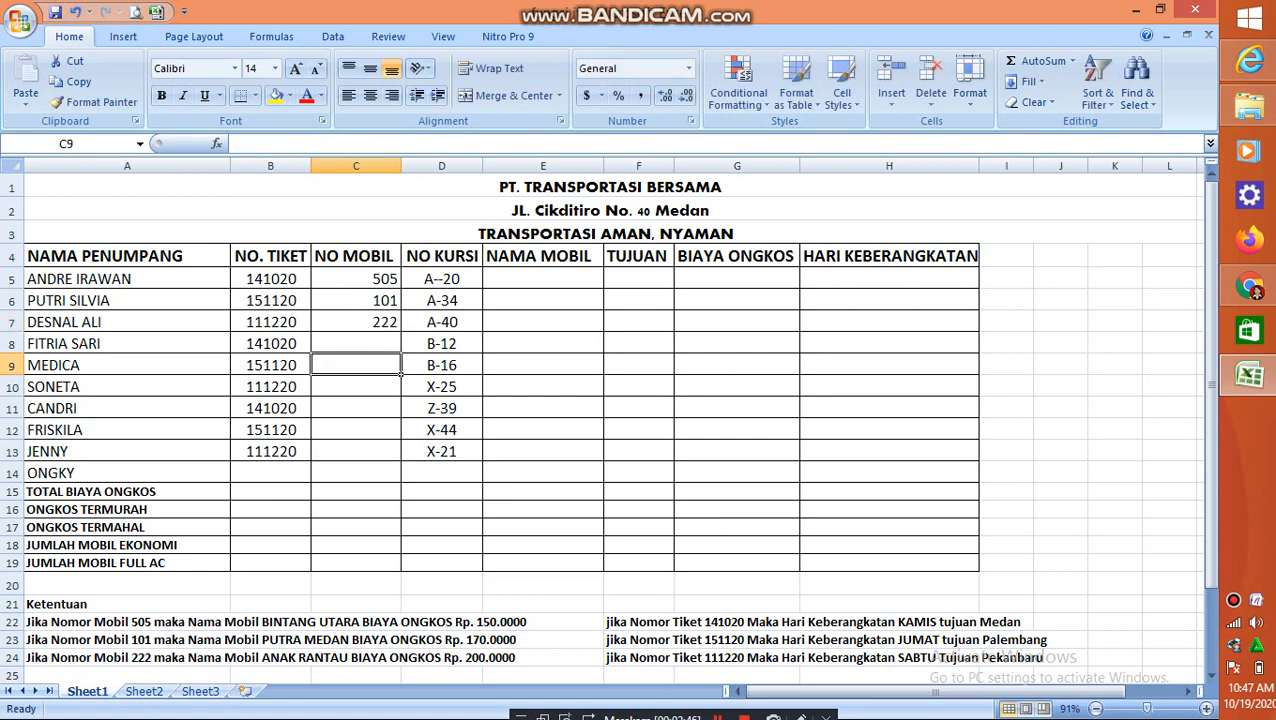
Copy the three car numbers in C5:C7 into C8:C10 and C11:C13
click(399, 281)
drag(400, 284, 401, 329)
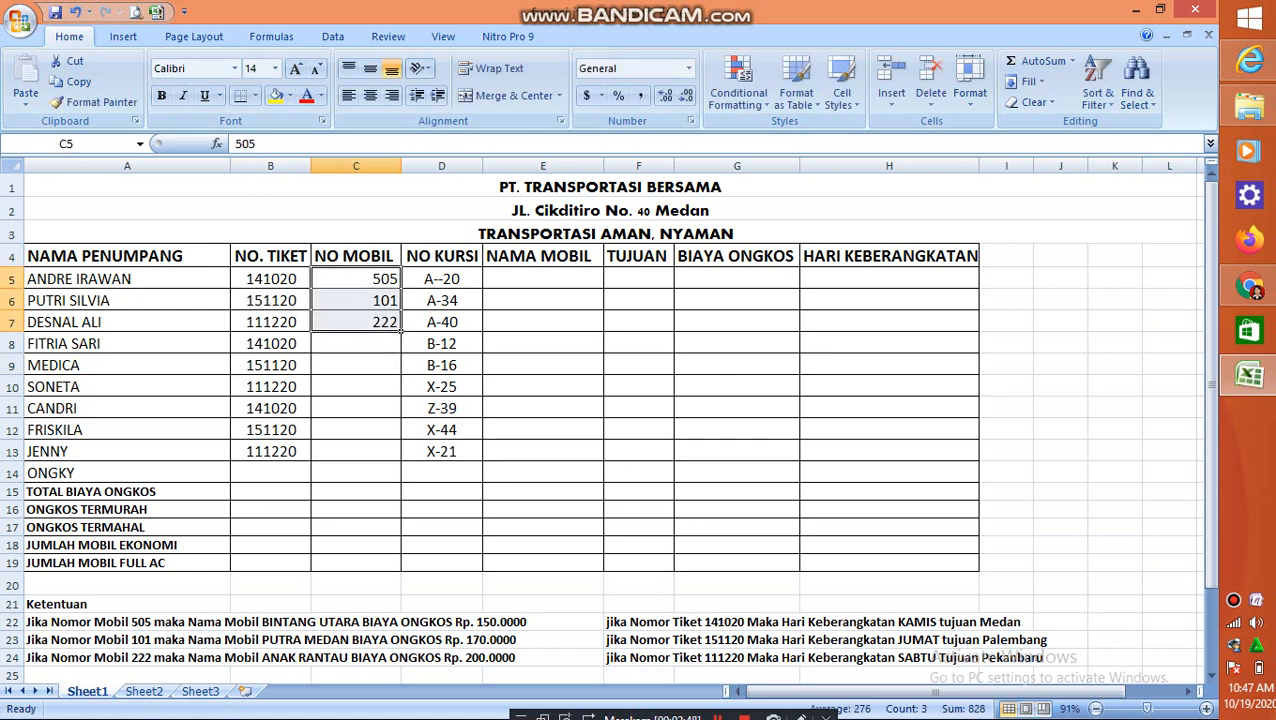
key(ctrl+c)
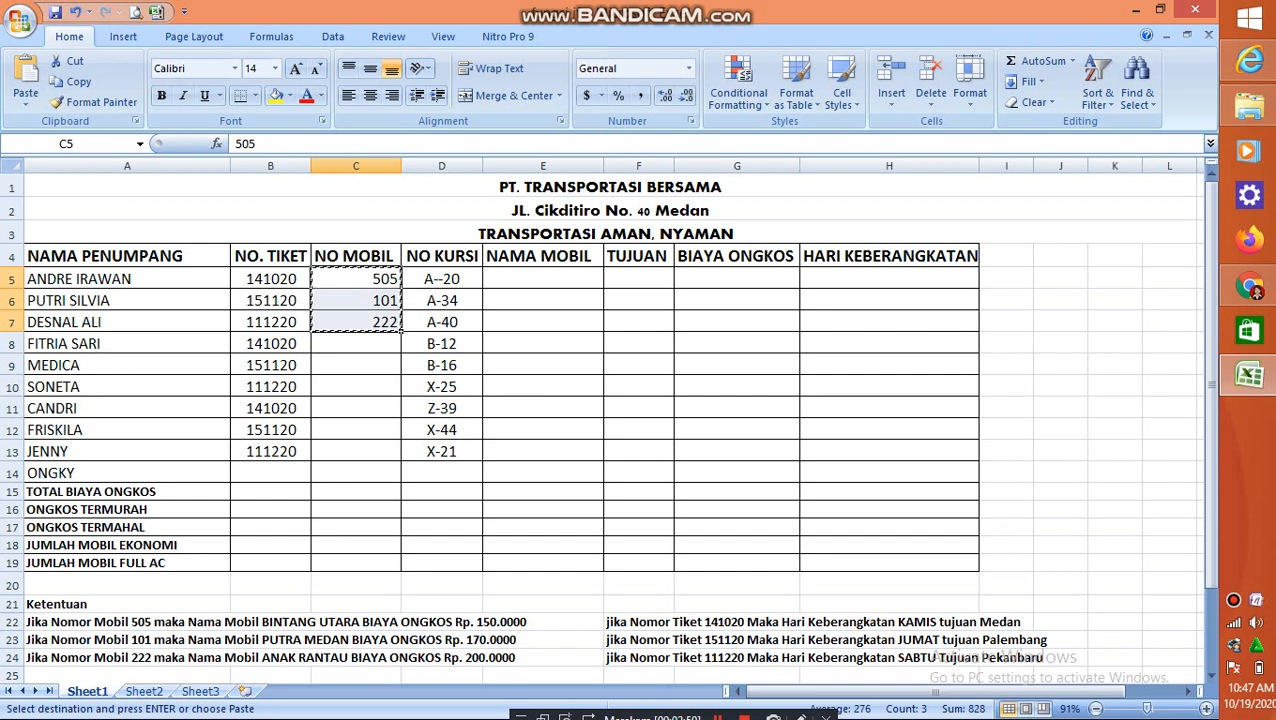
click(356, 343)
drag(356, 343, 356, 387)
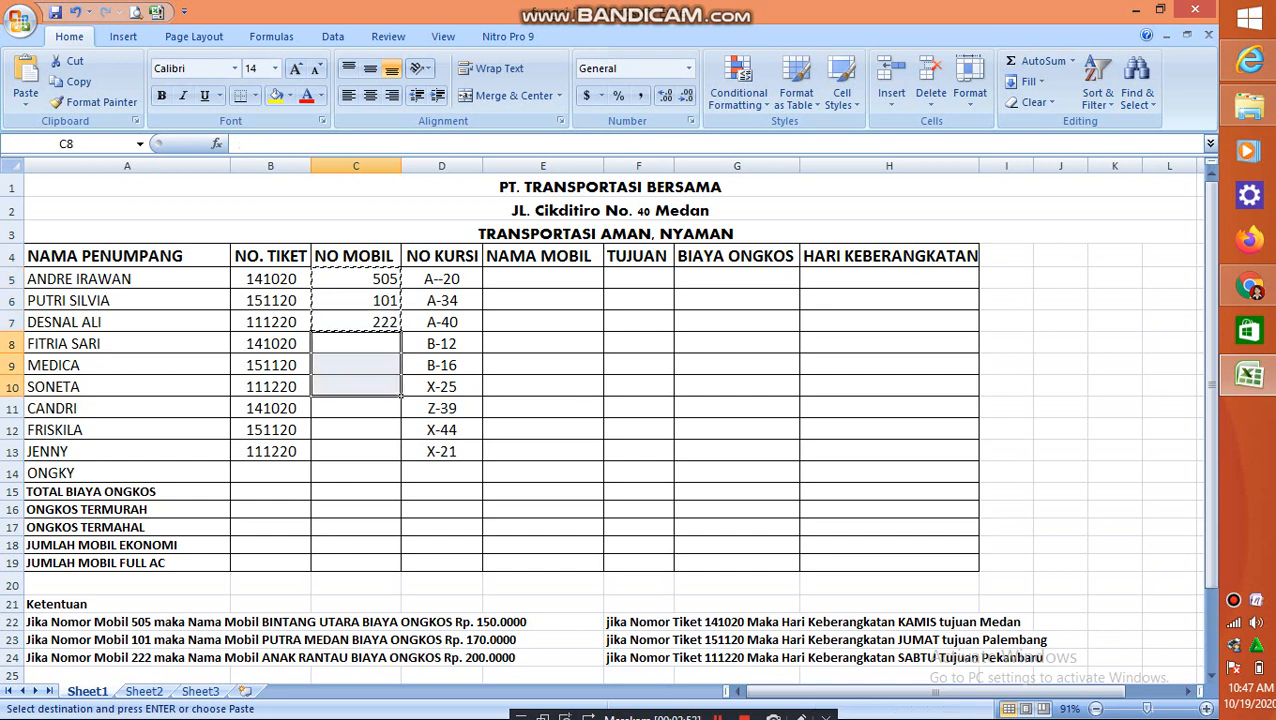
key(ctrl+v)
click(356, 452)
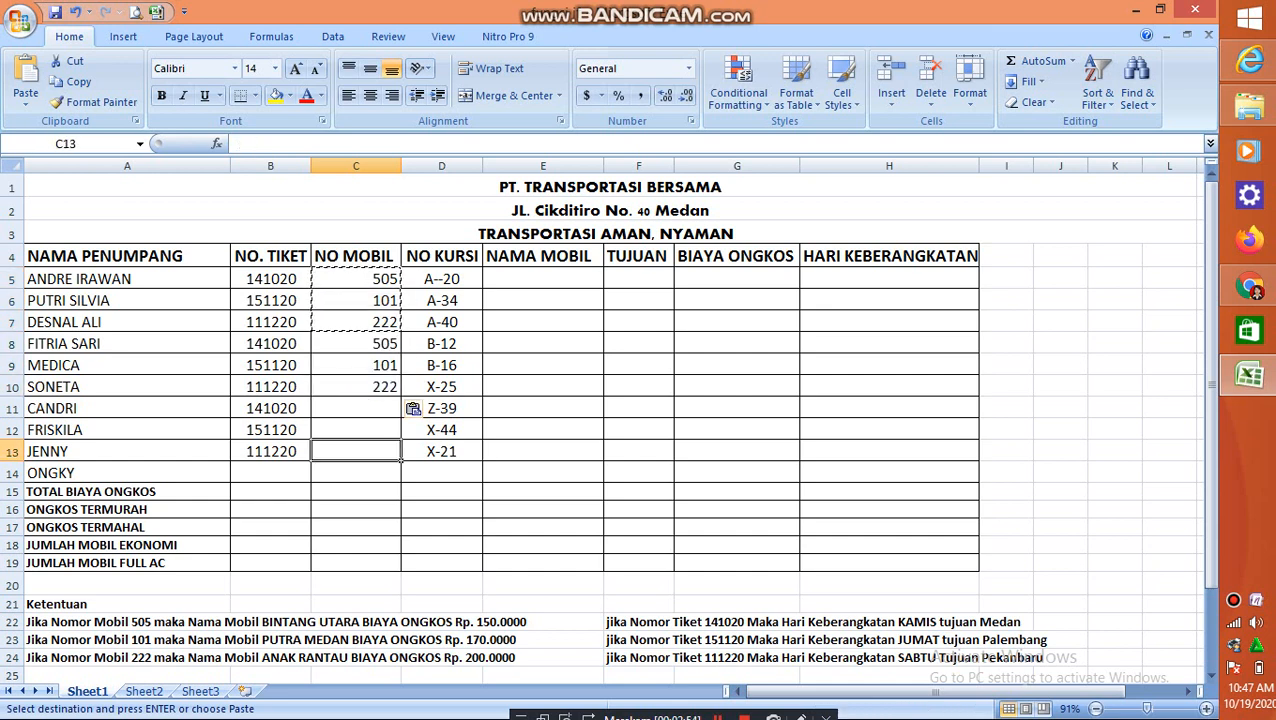
drag(356, 452, 356, 408)
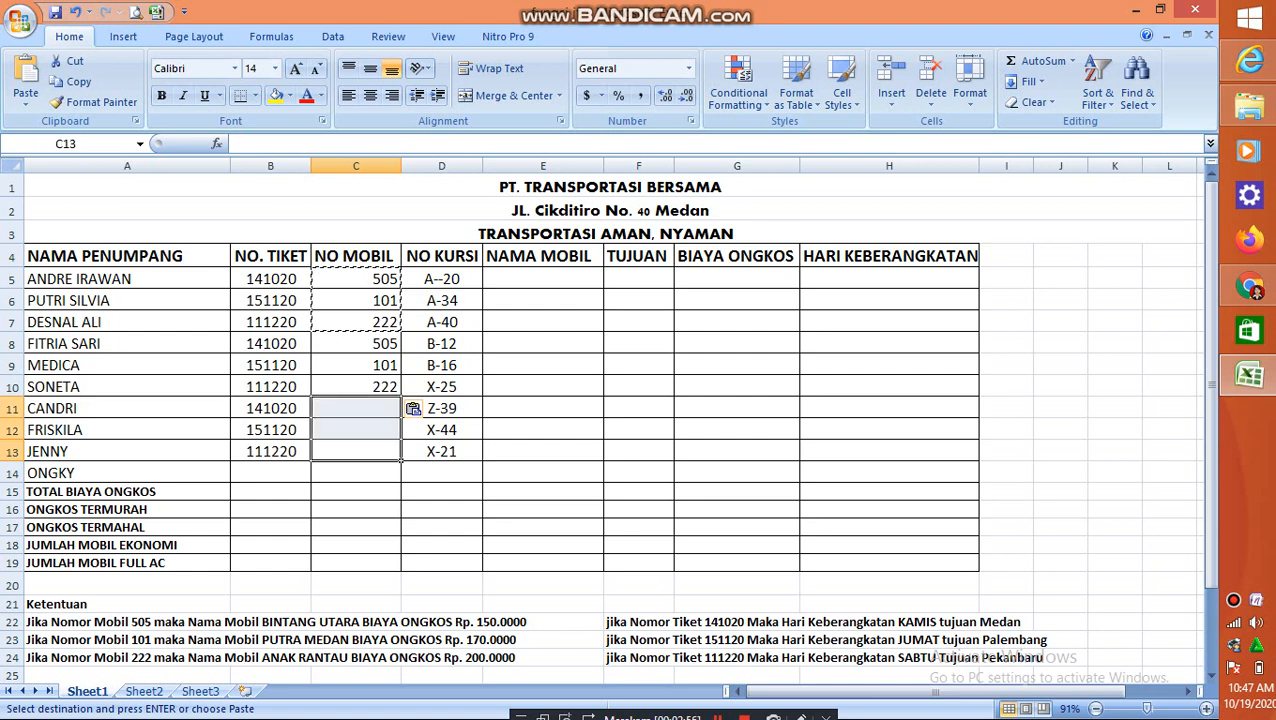
key(ctrl+v)
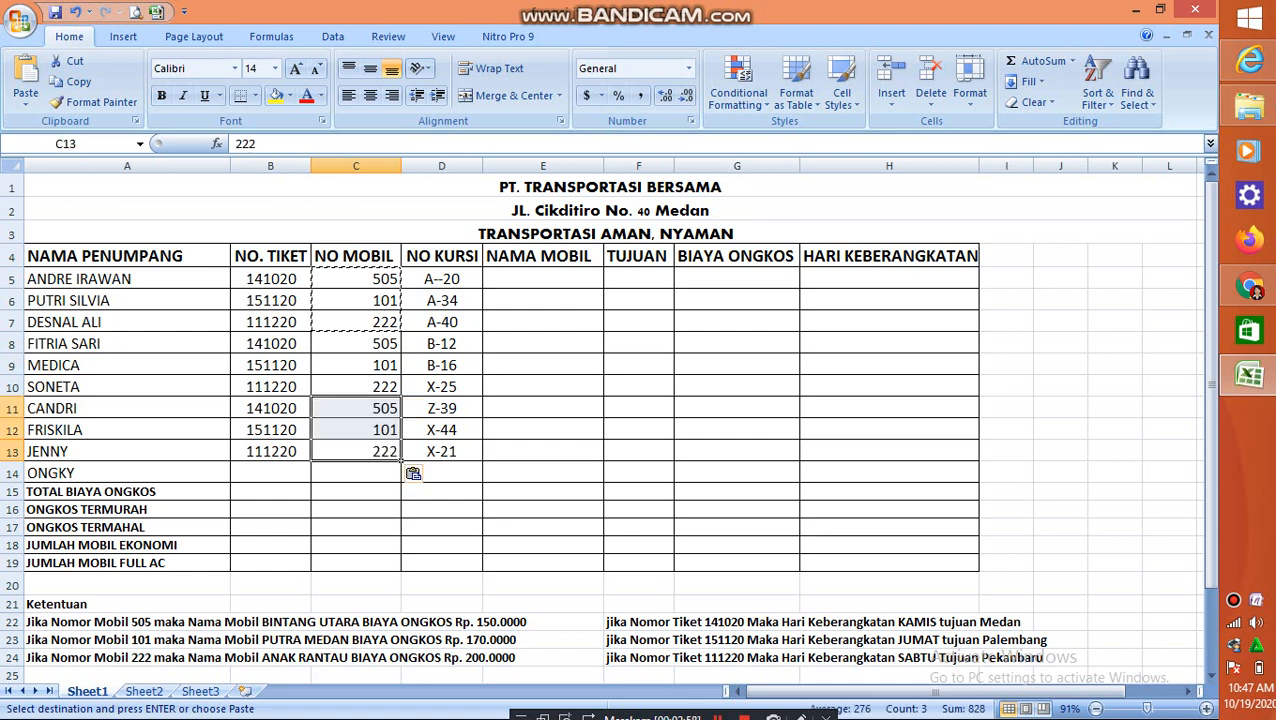
Copy the car numbers 505 and 101 from C11:C12 over cells C7:C8
click(356, 408)
drag(356, 408, 356, 430)
key(ctrl+c)
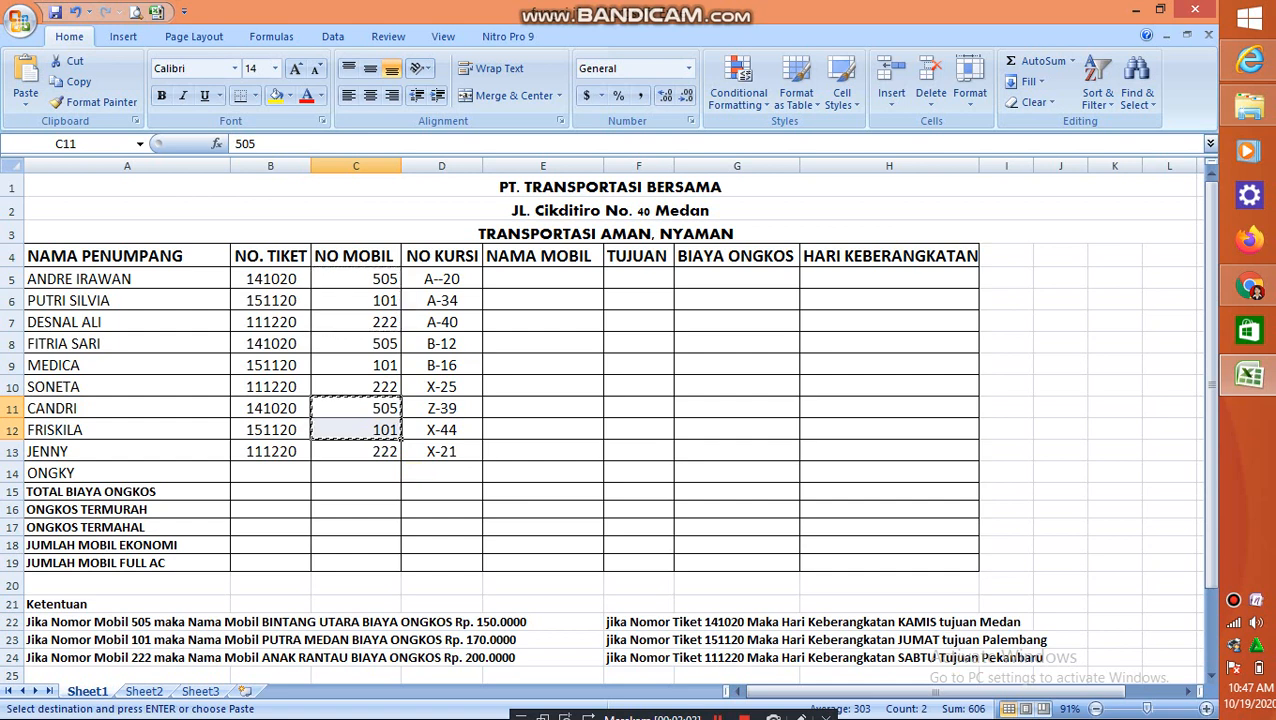
click(356, 322)
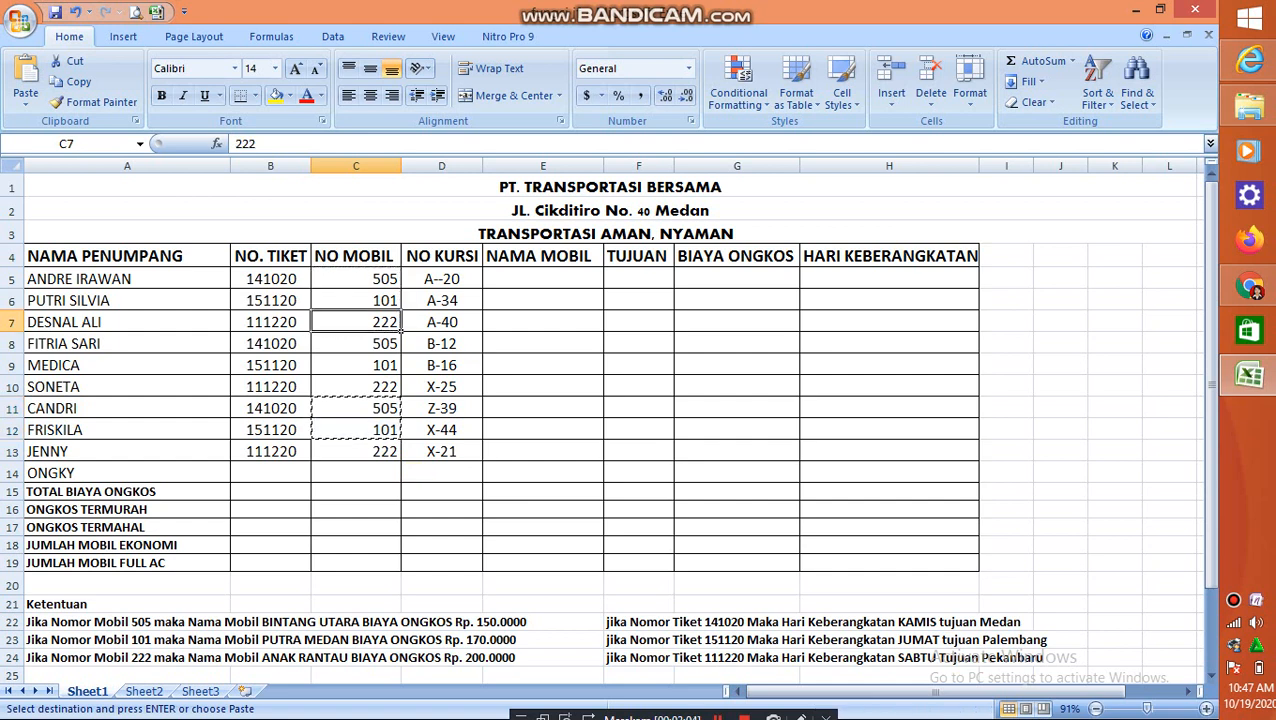
drag(356, 322, 356, 343)
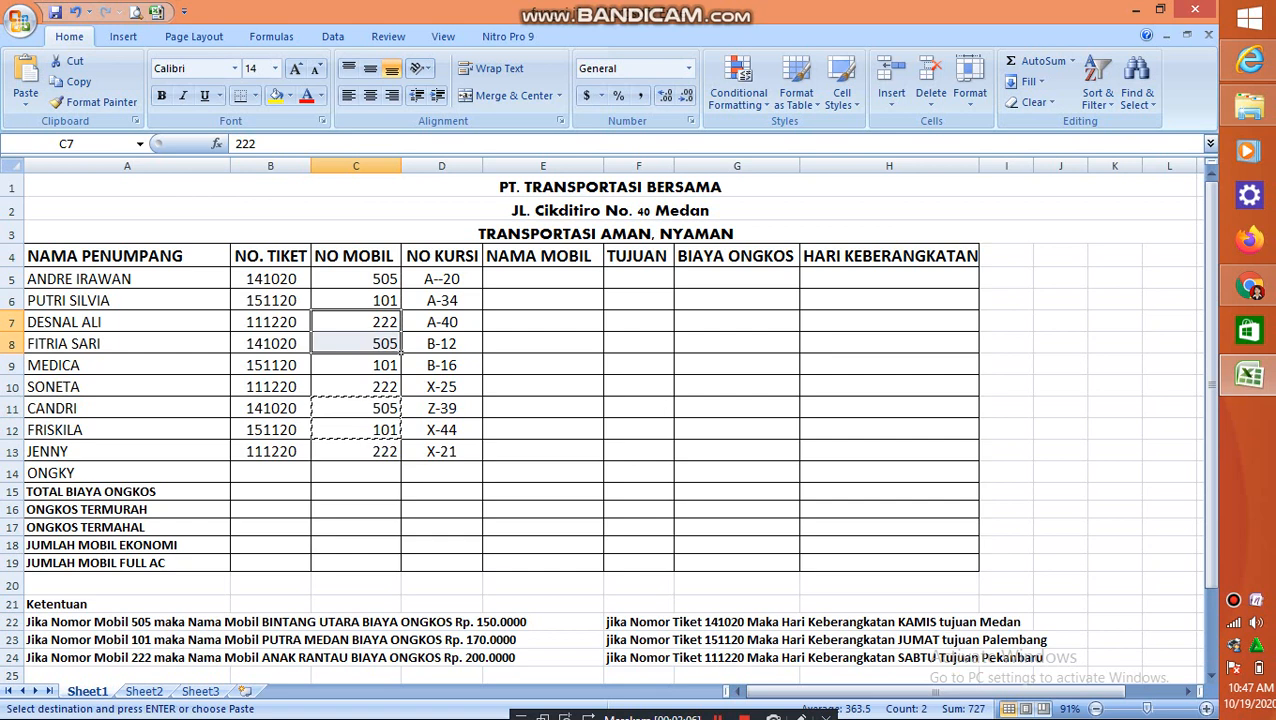
key(ctrl+v)
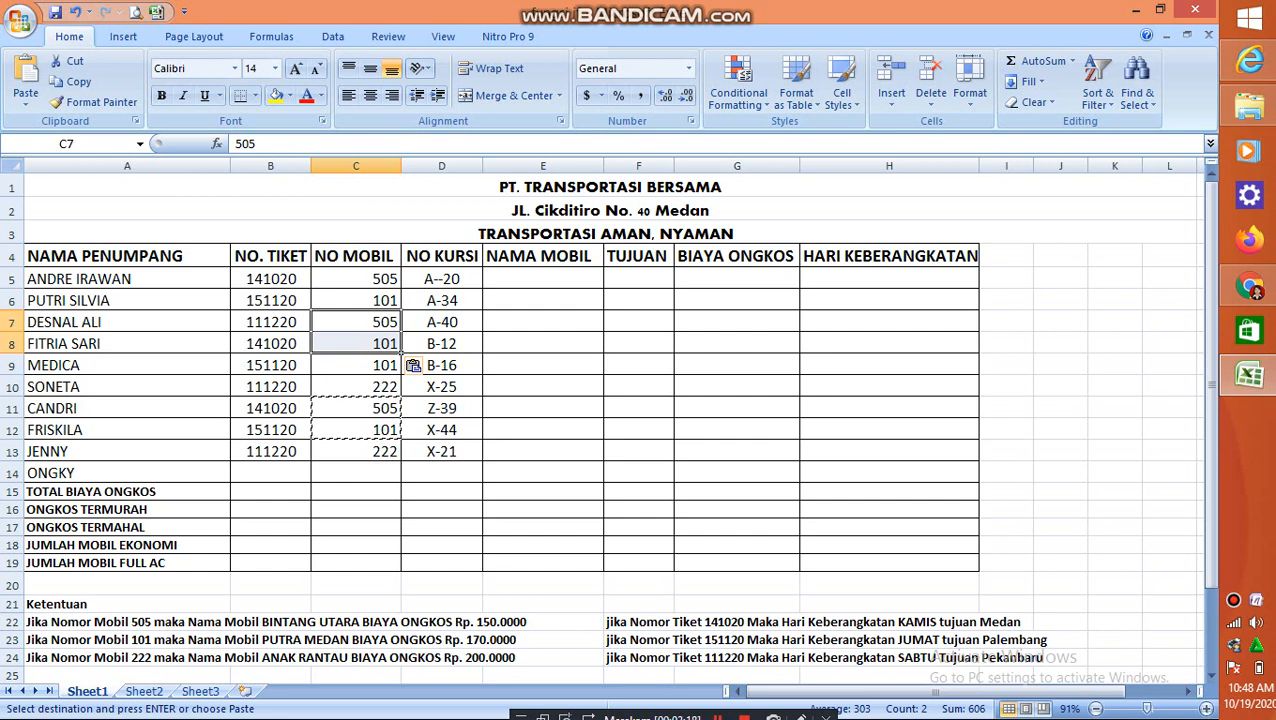
click(543, 279)
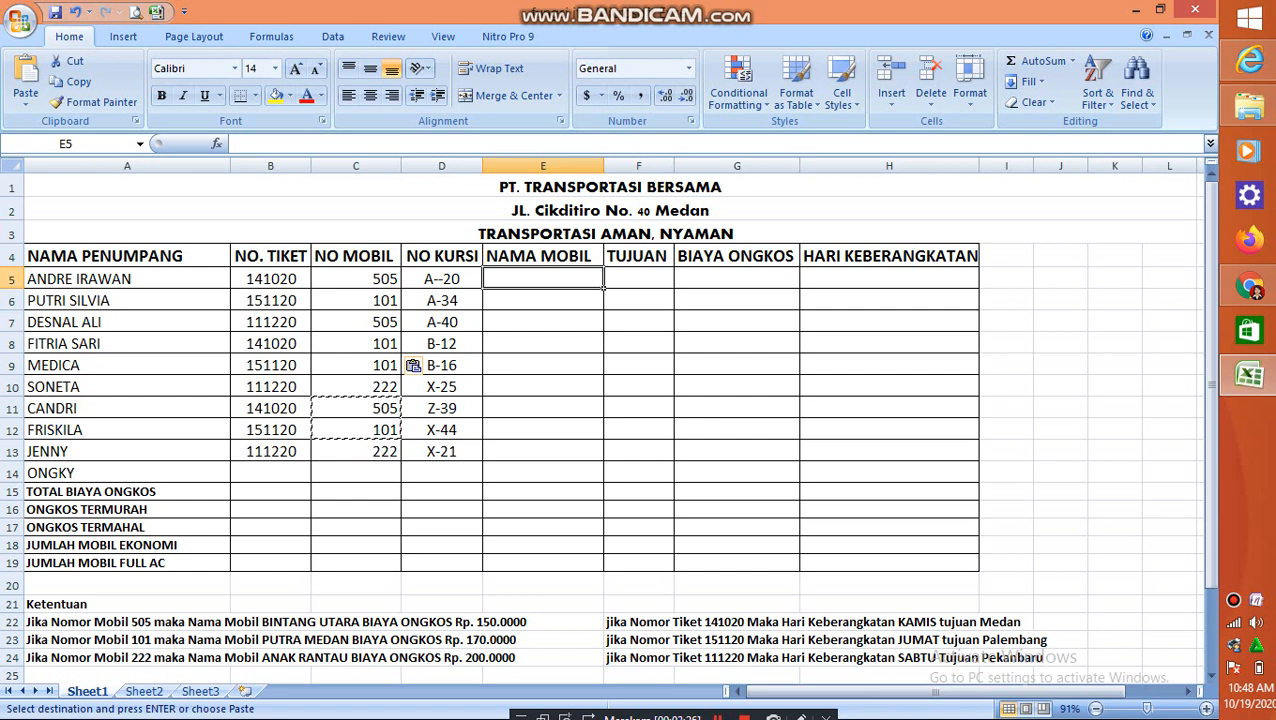
click(356, 279)
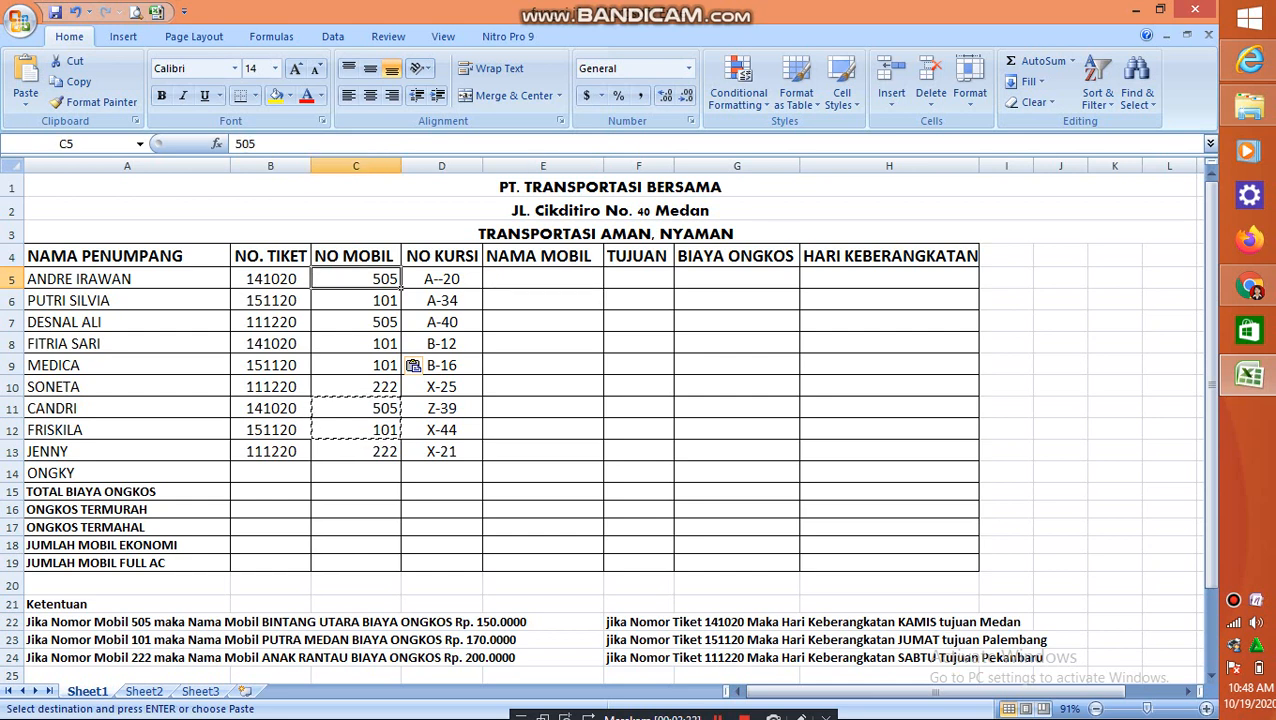
click(543, 279)
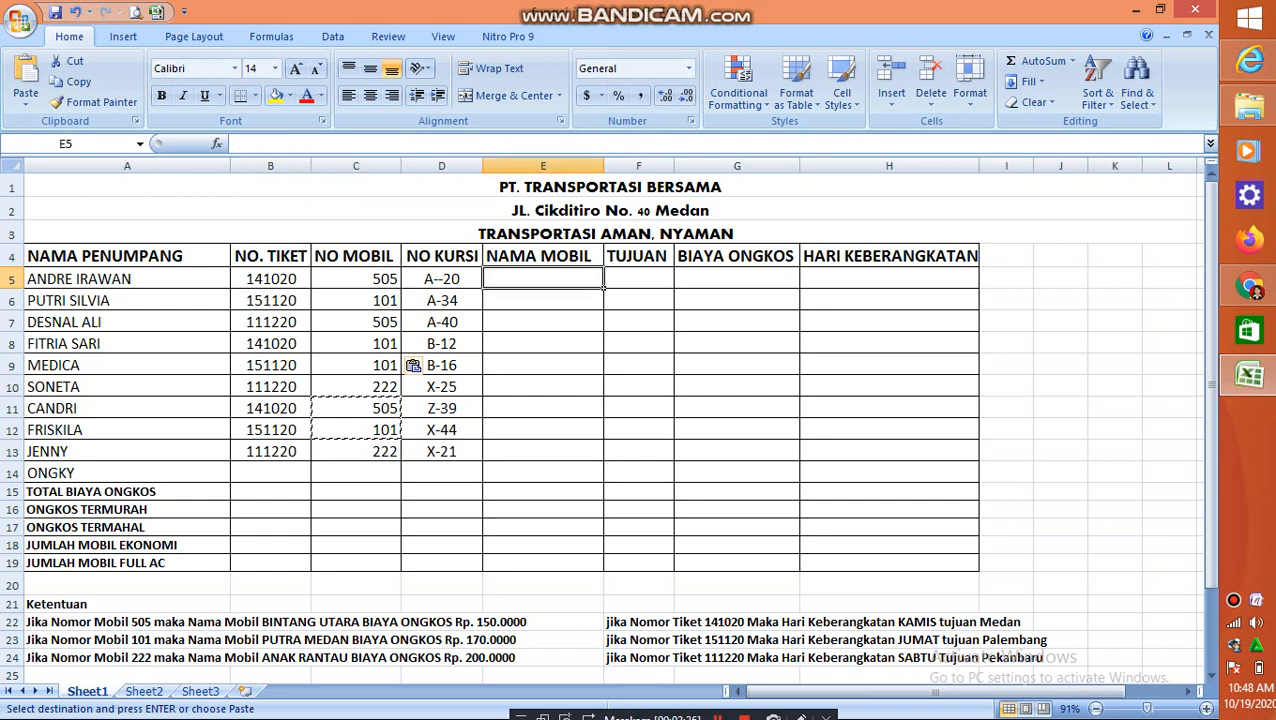
click(737, 279)
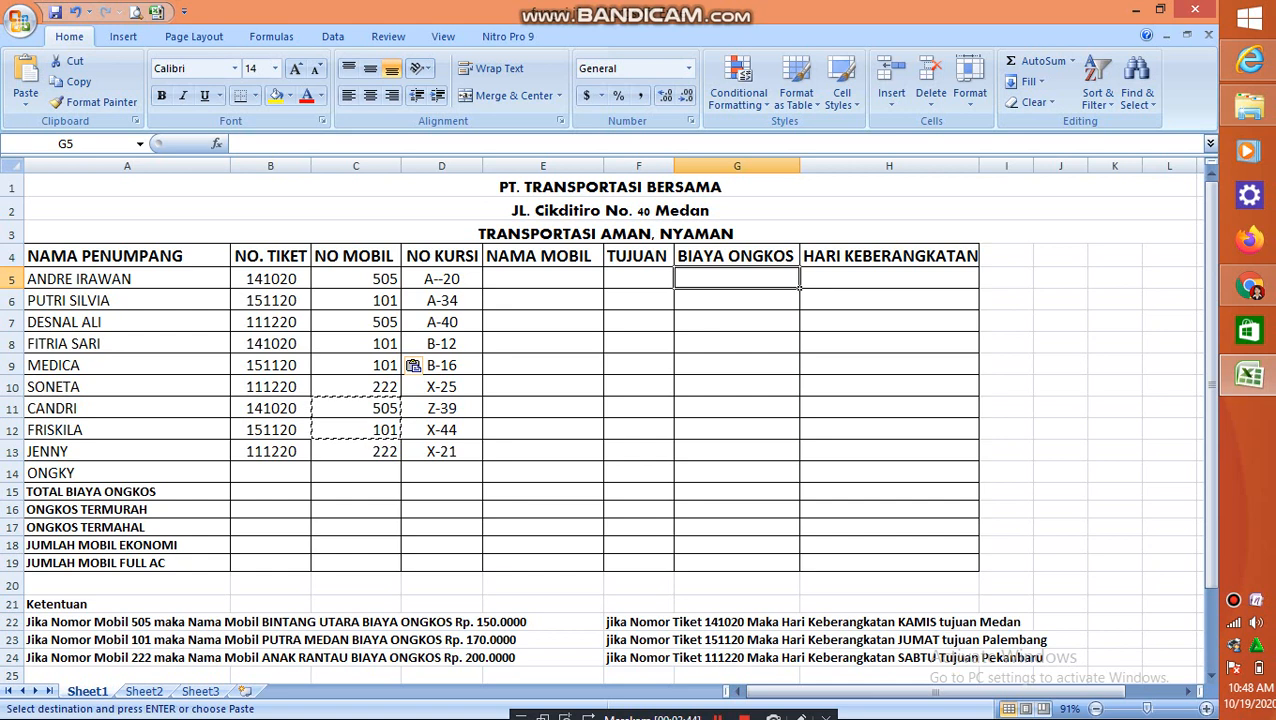
click(543, 279)
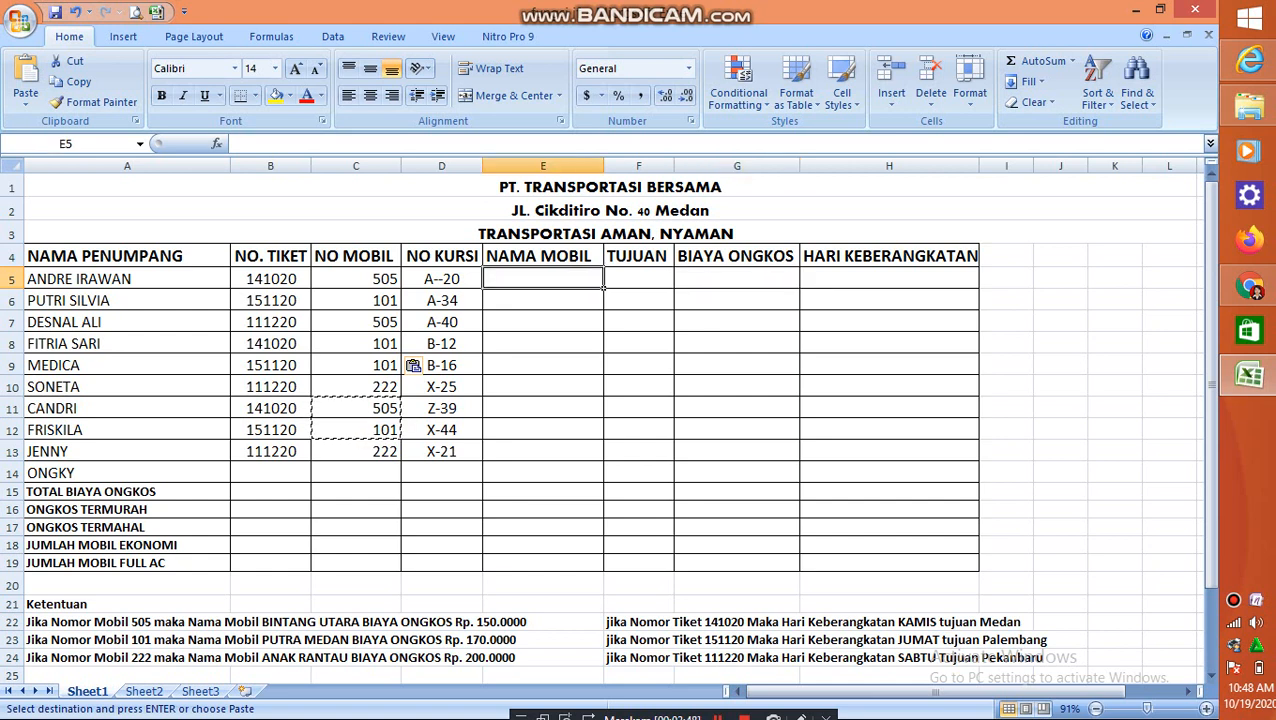
click(356, 279)
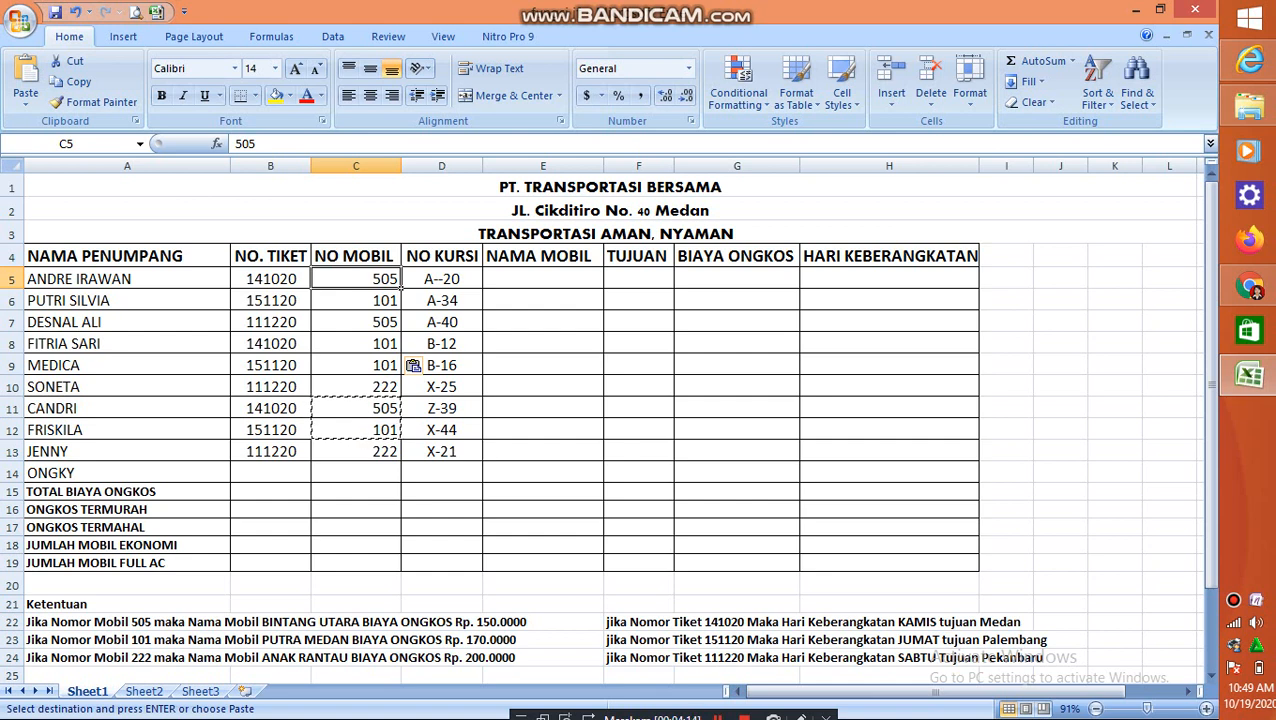
Clear the copy selection and start an IF formula in NAMA MOBIL cell E5 with the logical test C5=505
click(543, 279)
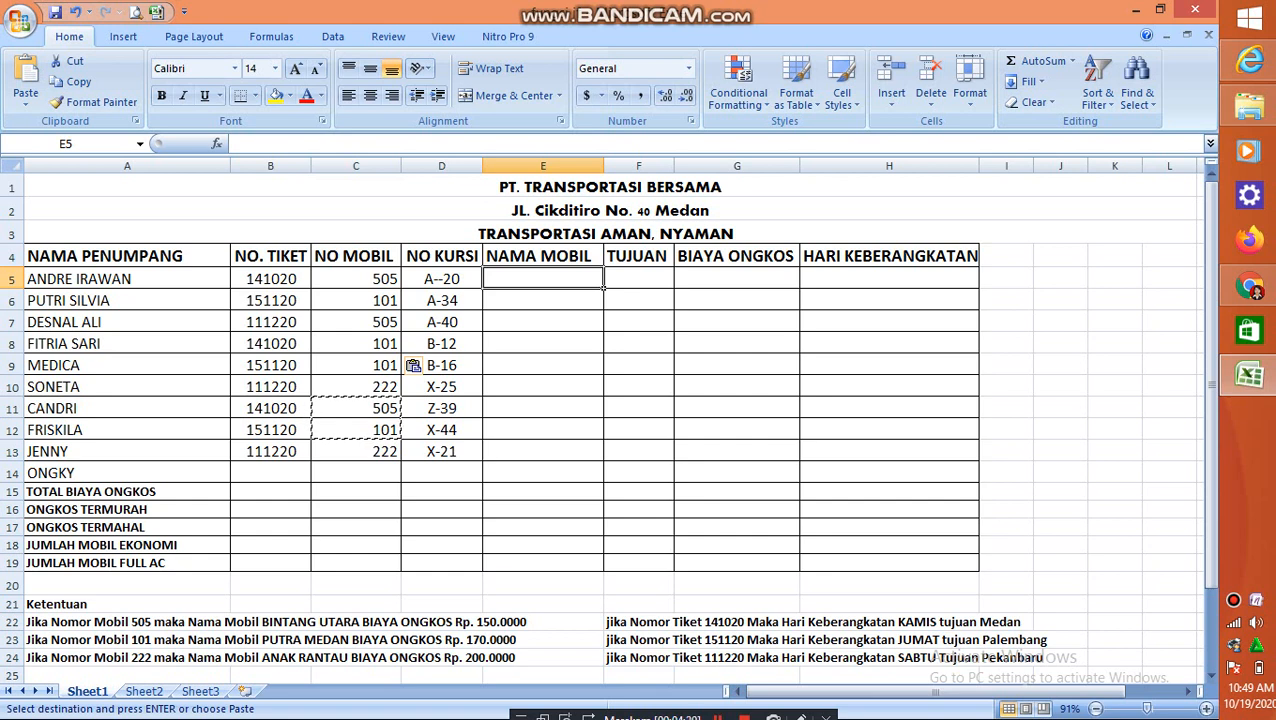
key(Escape)
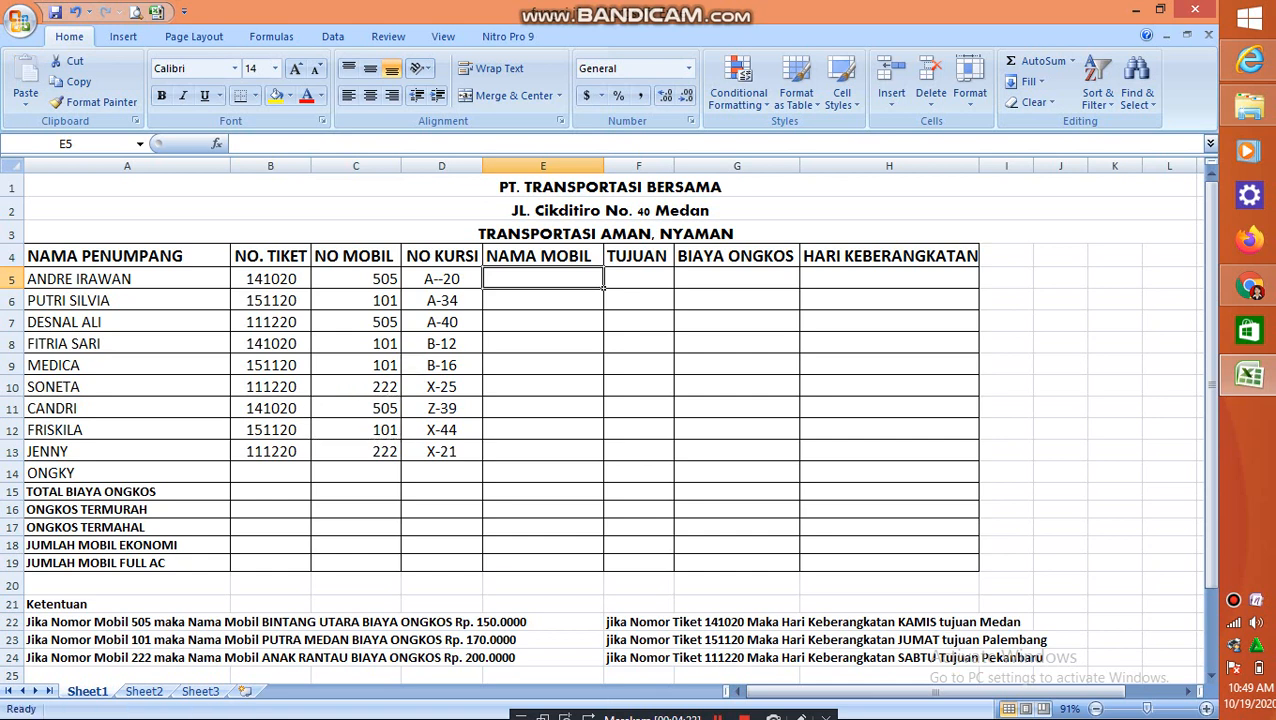
text(=)
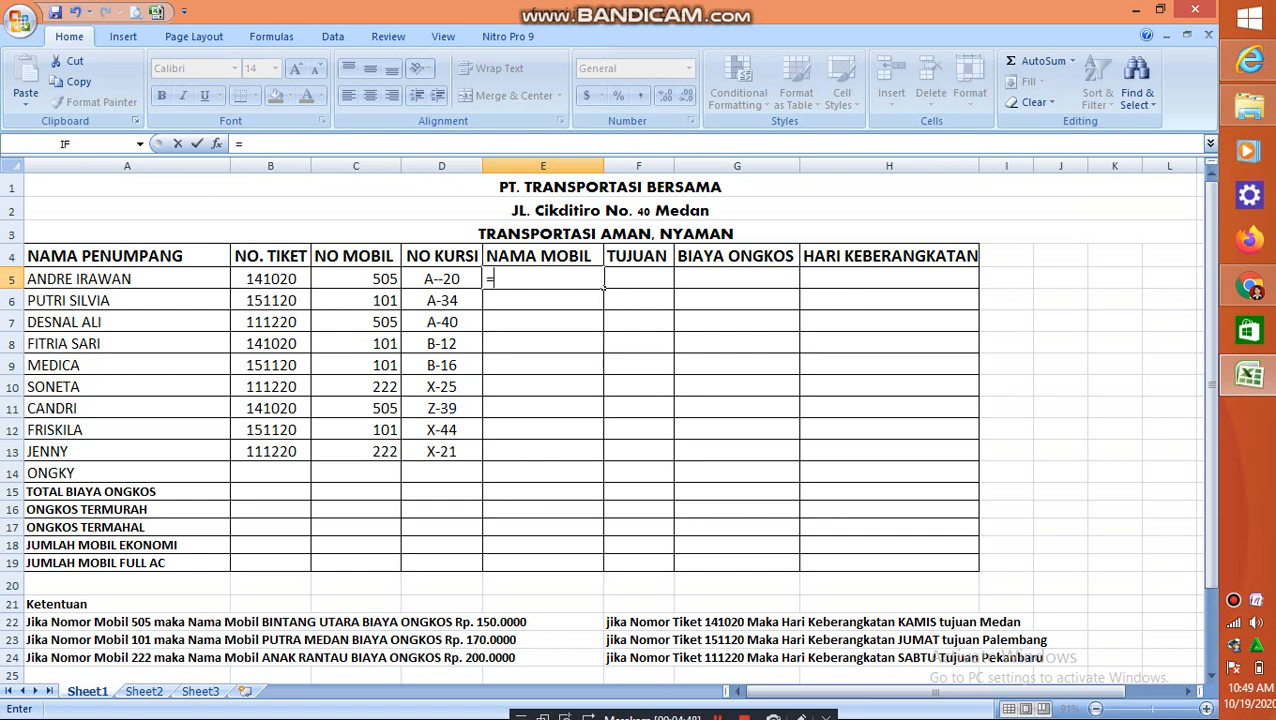
text(IF)
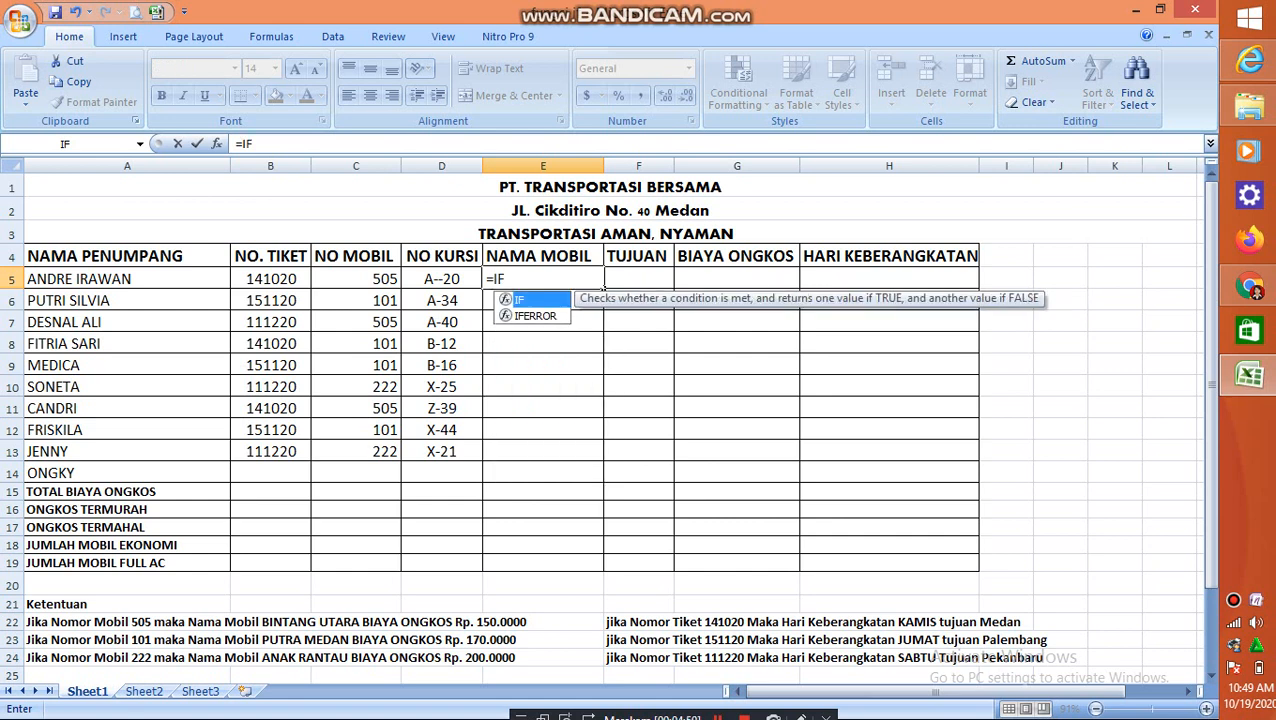
text(()
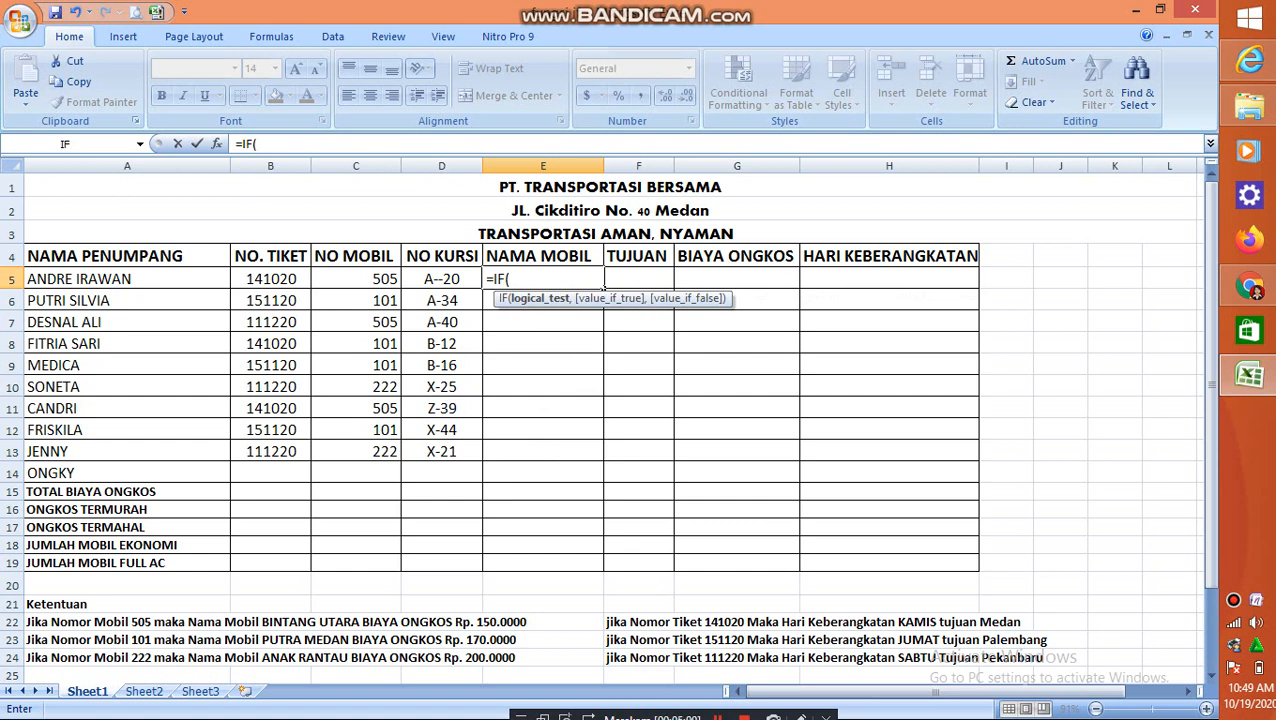
click(360, 280)
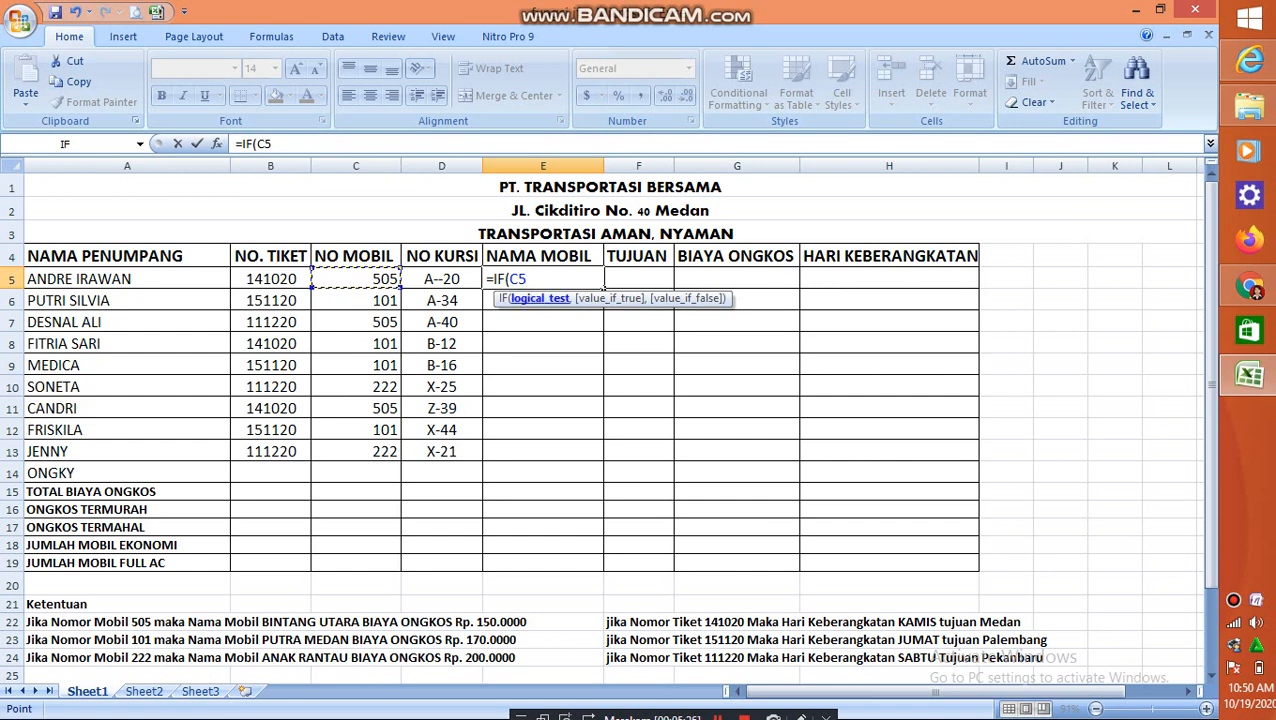
text(=4)
key(BackSpace)
text(505;)
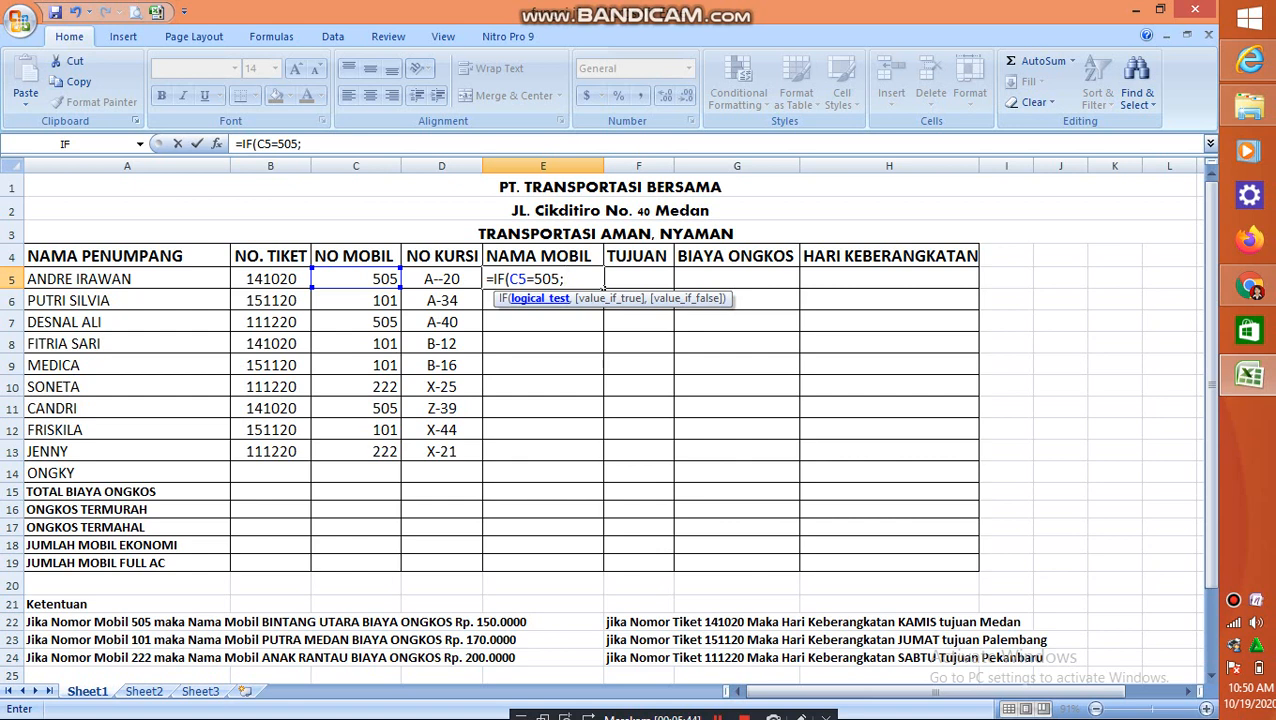
Give the E5 formula "BINTANG UTARA" as the value when its test is true
text("BINTA)
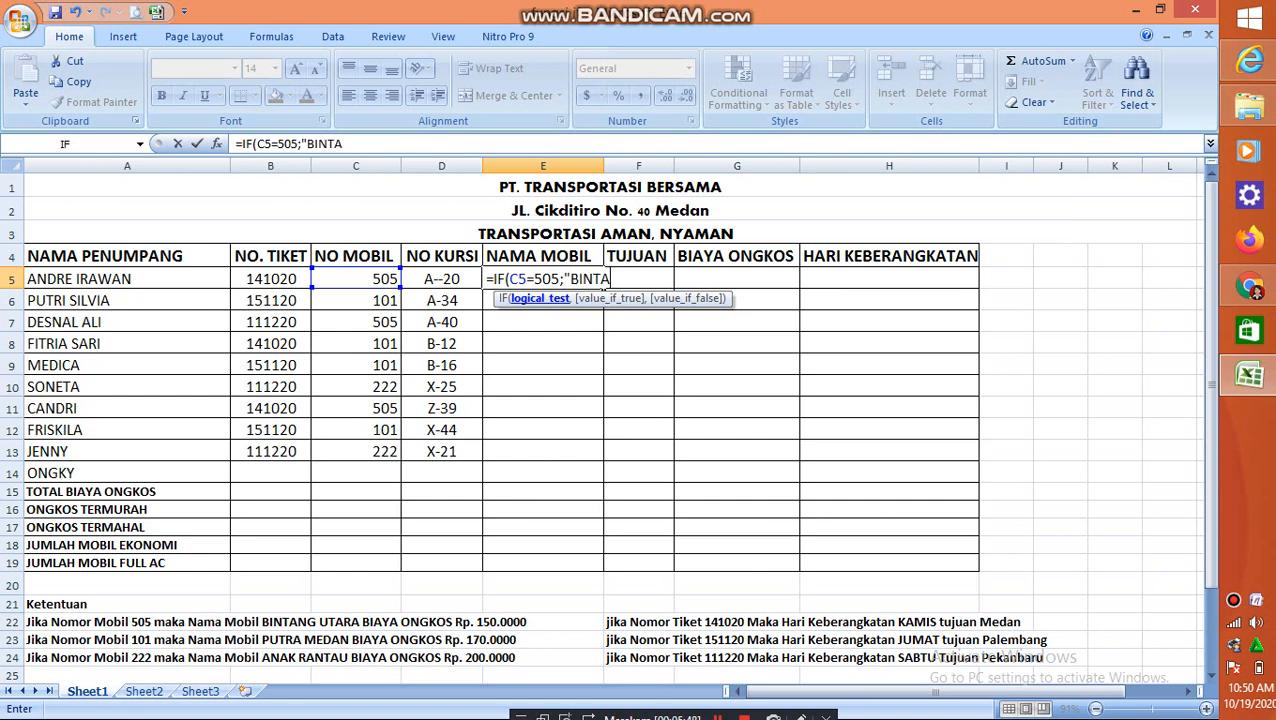
text(NG UTARA)
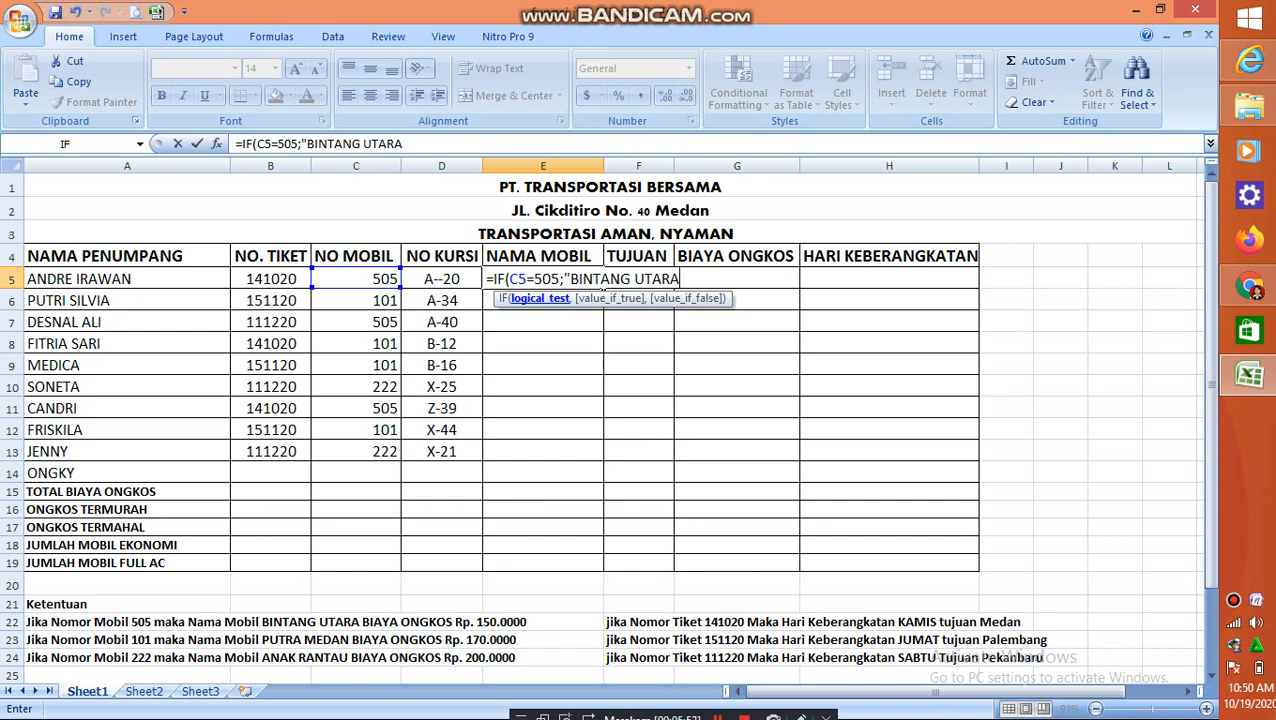
text(")
text(;)
text(IF)
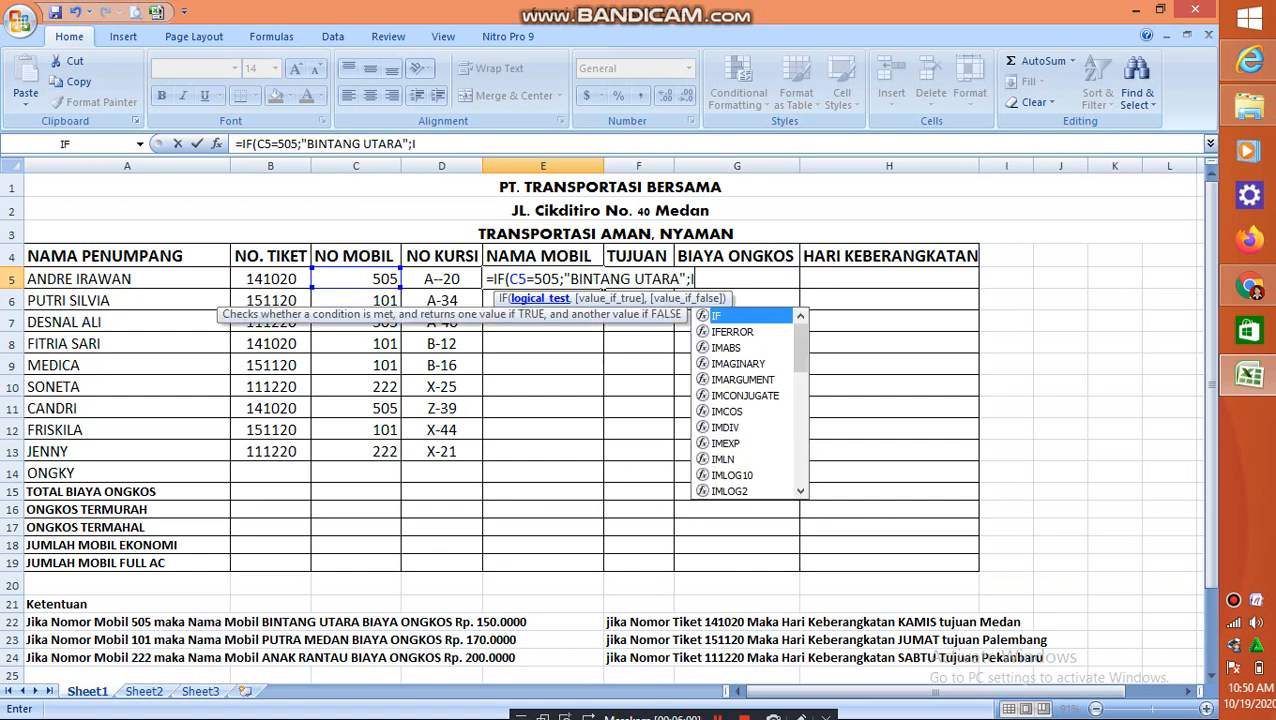
text(()
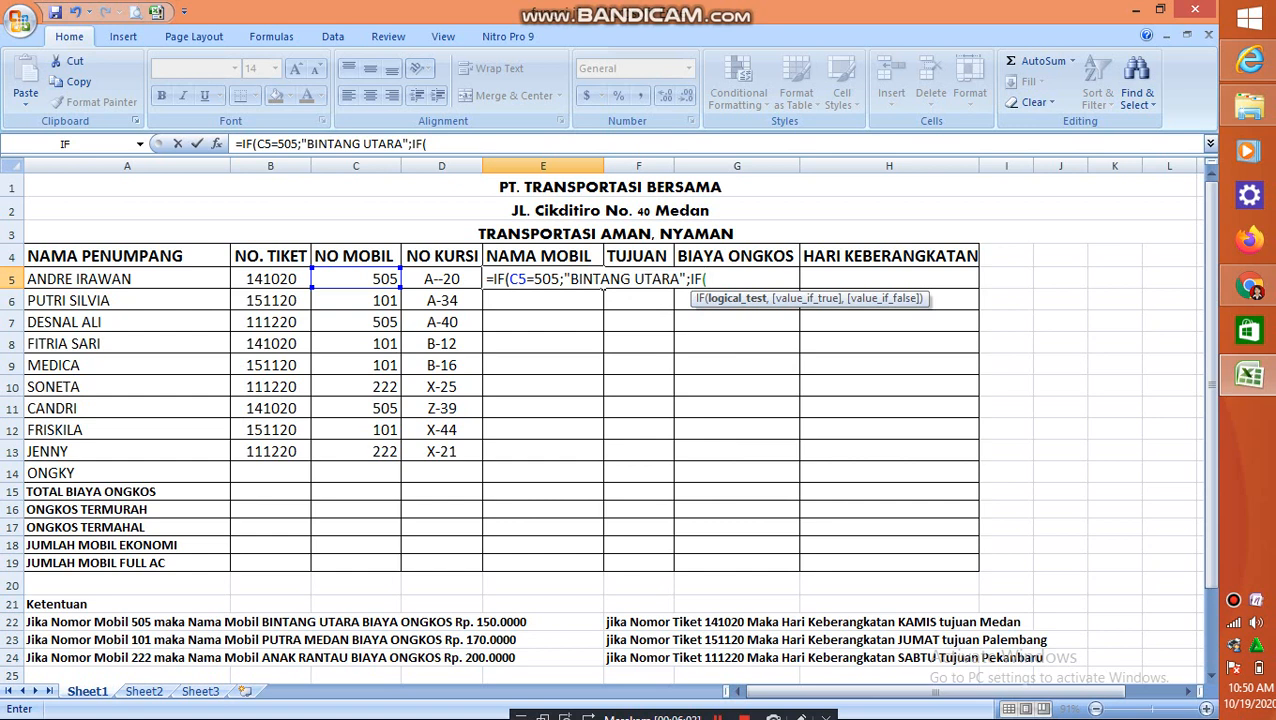
Nest a second IF in the E5 formula with the logical test C5=101
key(Left)
key(Left)
text(=101)
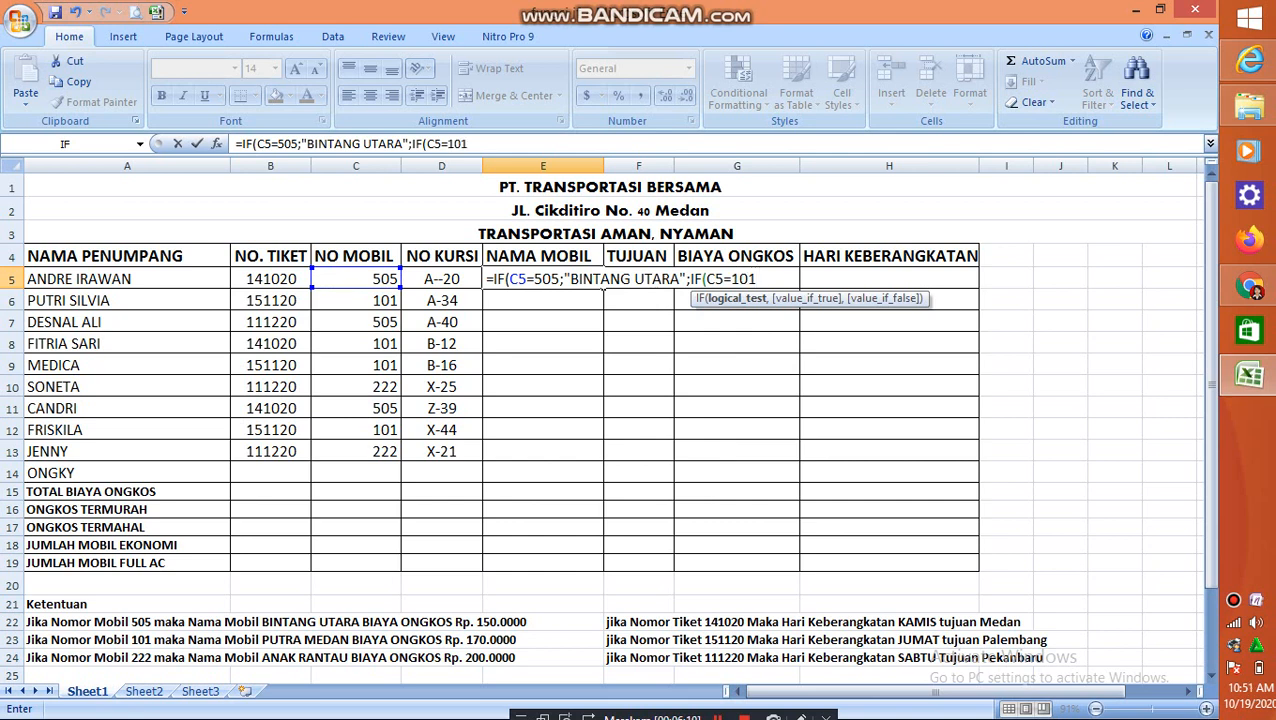
text(;")
Give the nested IF in E5 "PUTRA MEDAN" as the value when its test is true
text(PUTRA)
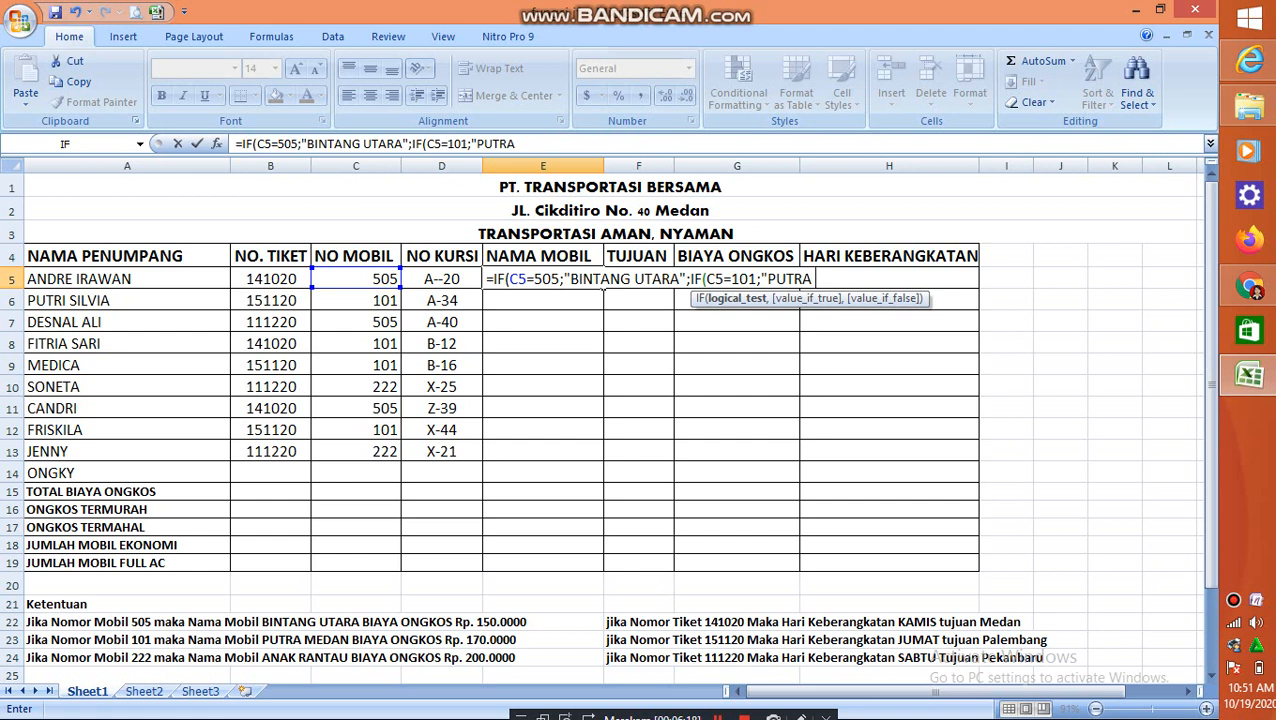
text( MEDAN")
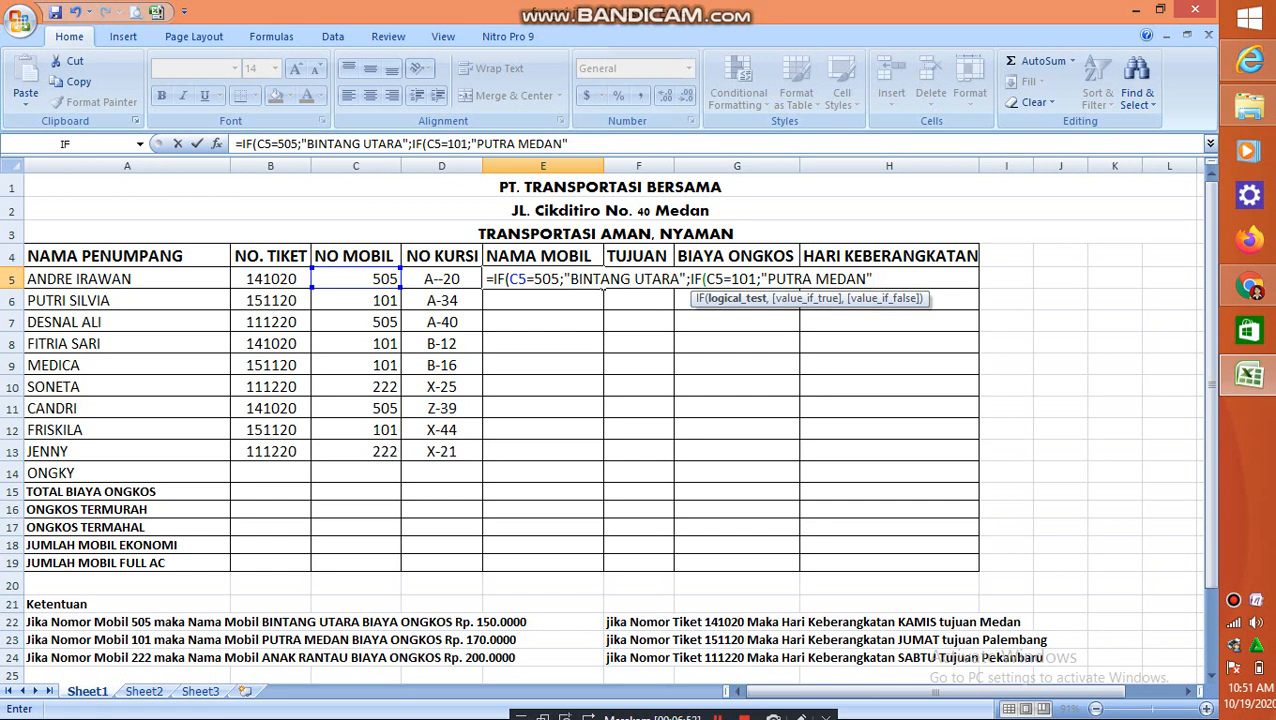
Give the nested IF "ANAK RANTAU" as its false value, close both functions and try to enter the E5 formula
text(;)
text(ANAK RANTAU)
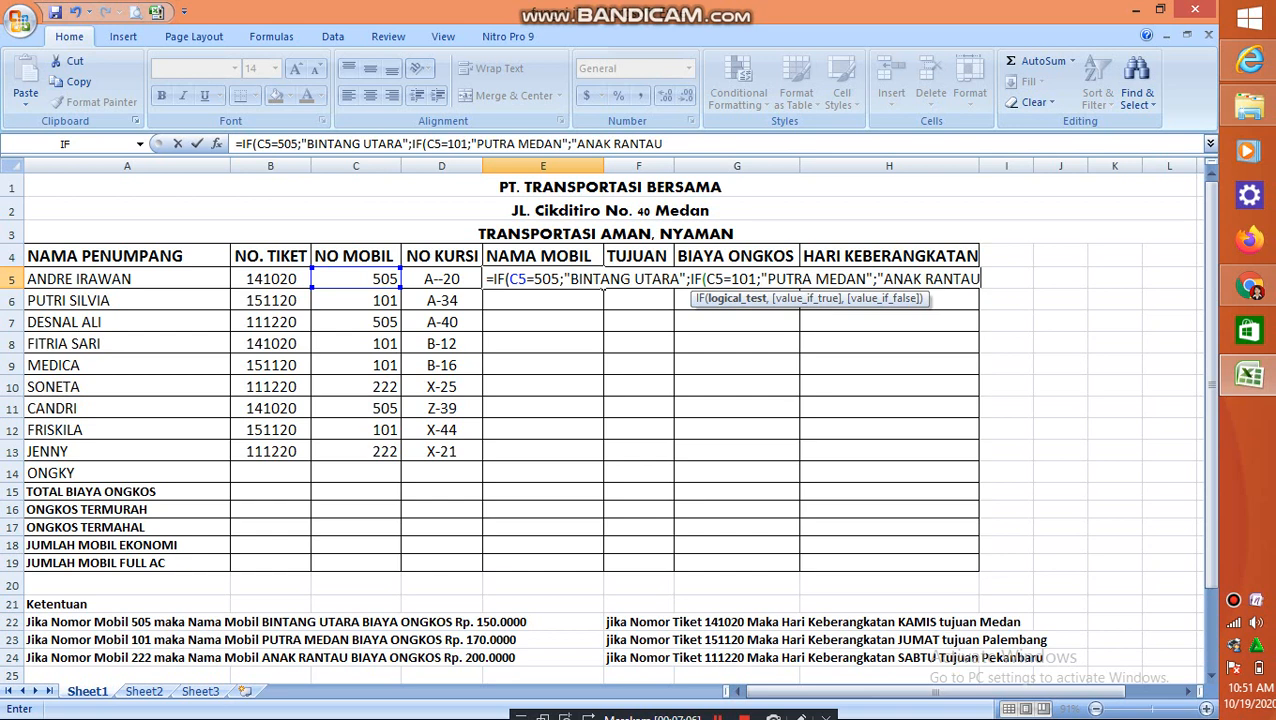
text(")
text()))
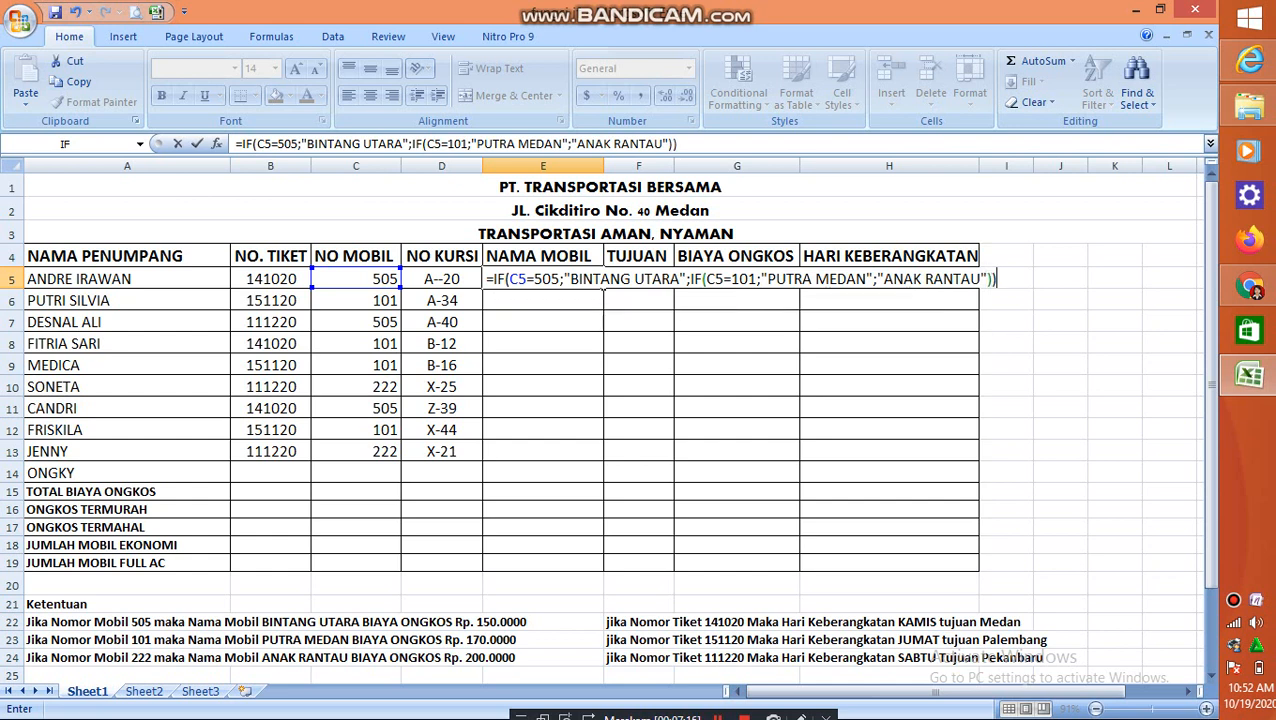
key(Return)
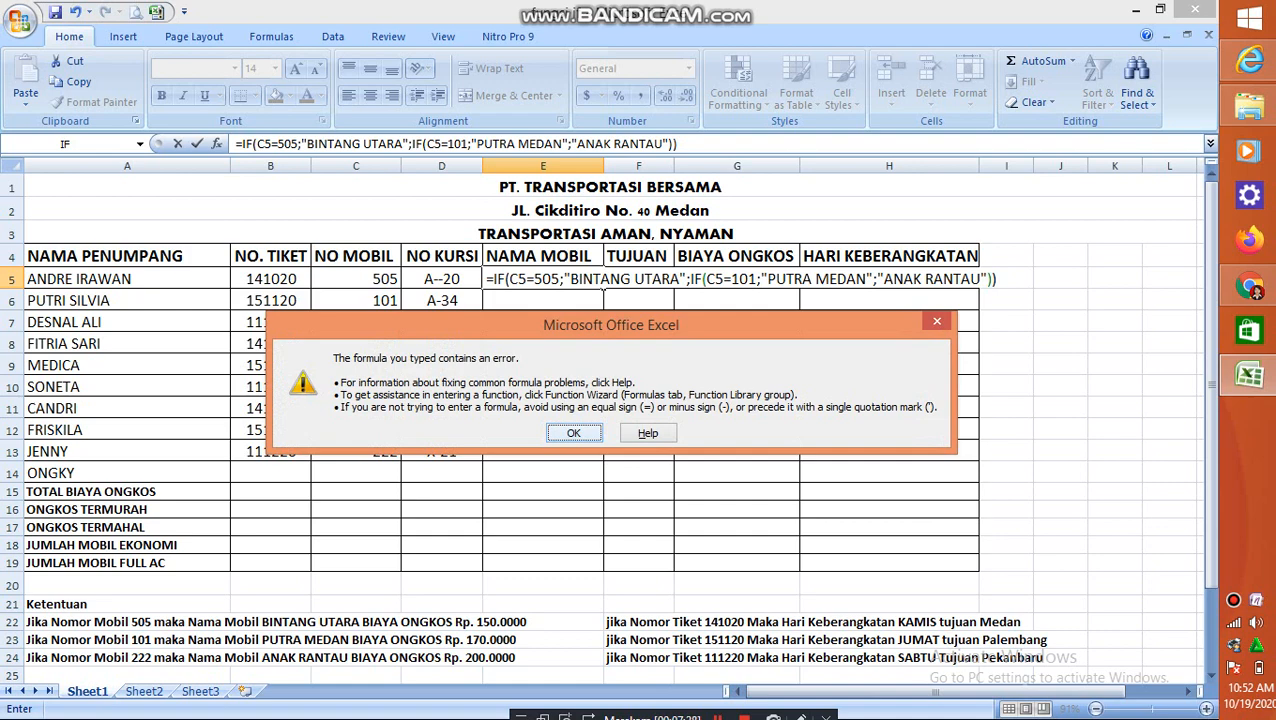
click(573, 433)
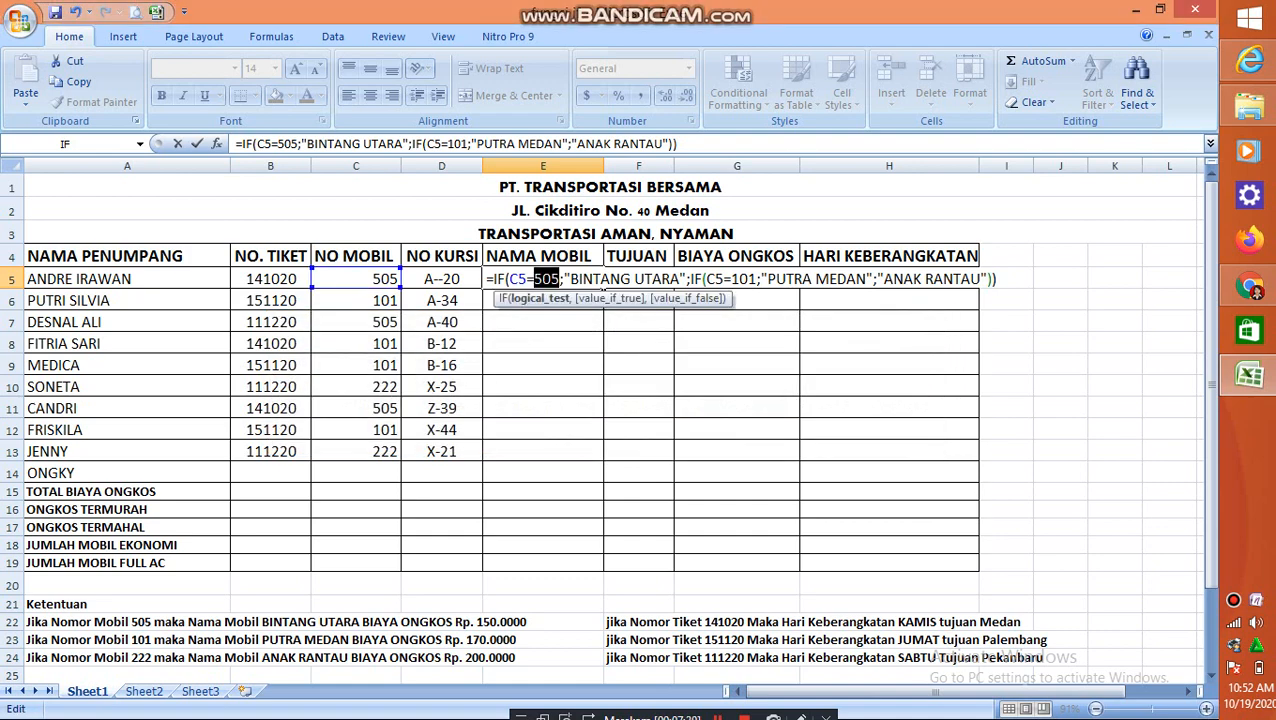
Replace the semicolons around "BINTANG UTARA" in the outer IF of the E5 formula with commas
click(564, 279)
key(BackSpace)
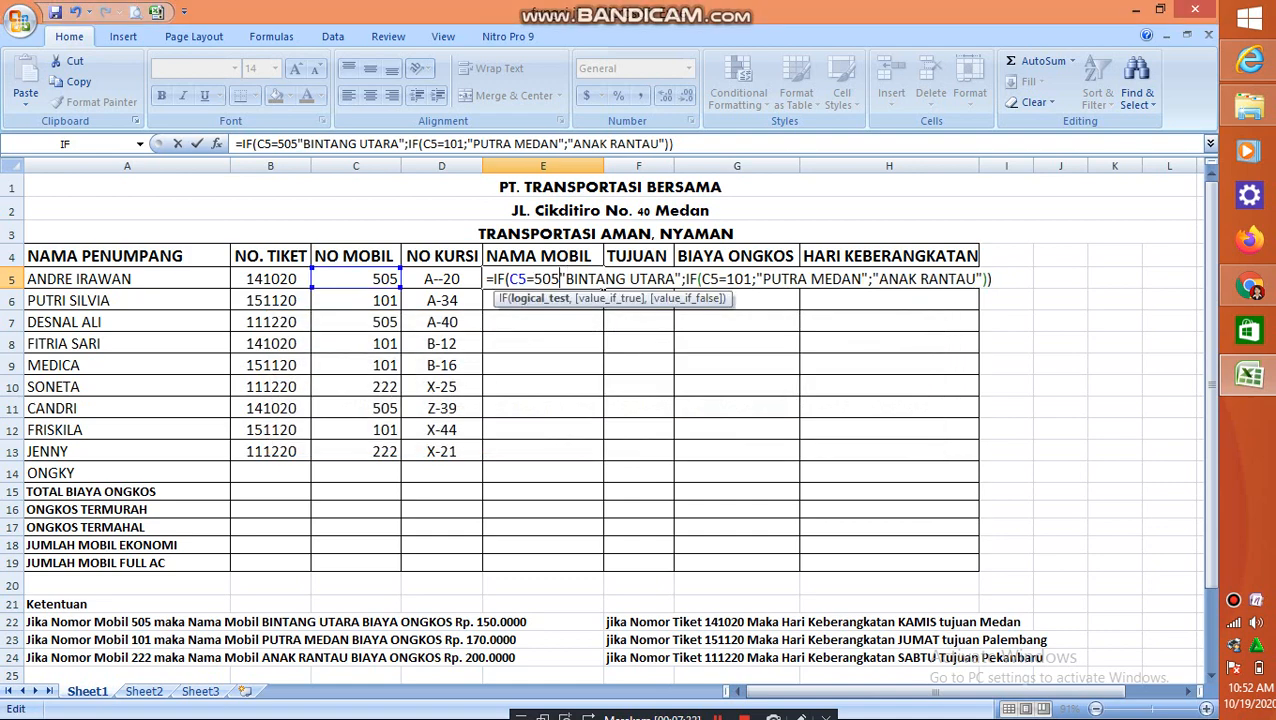
text(,)
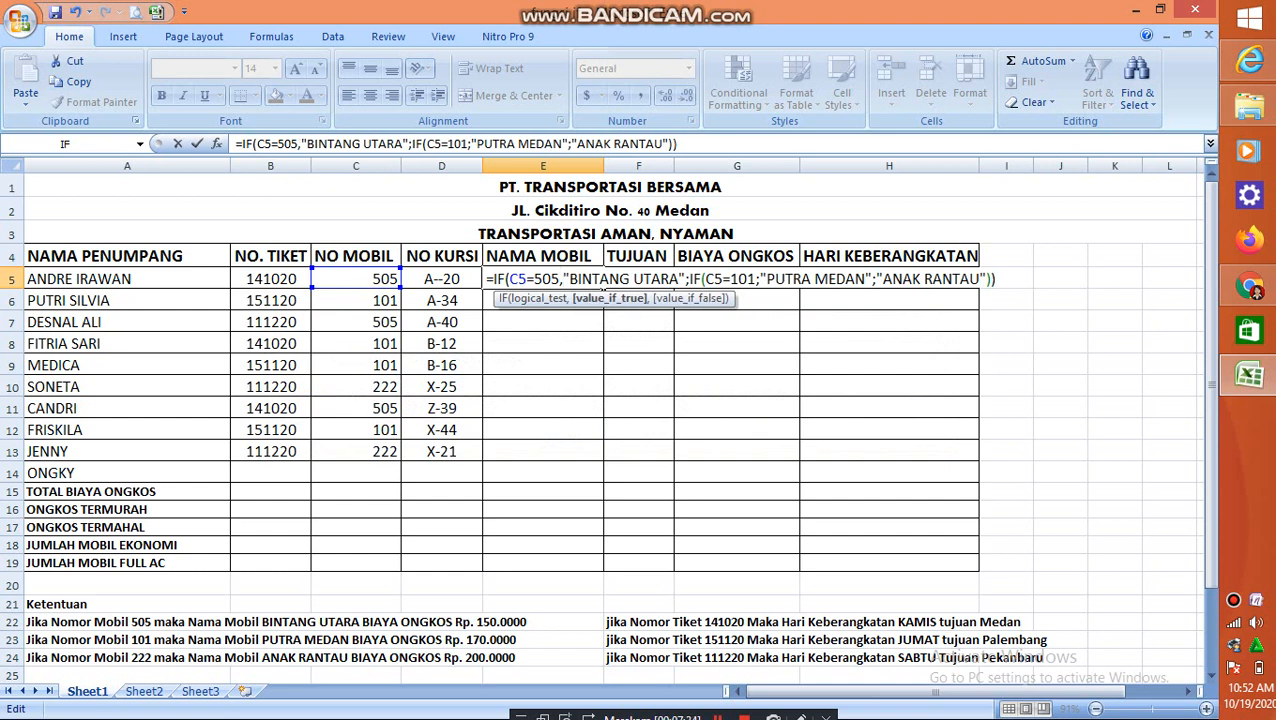
key(BackSpace)
text(,)
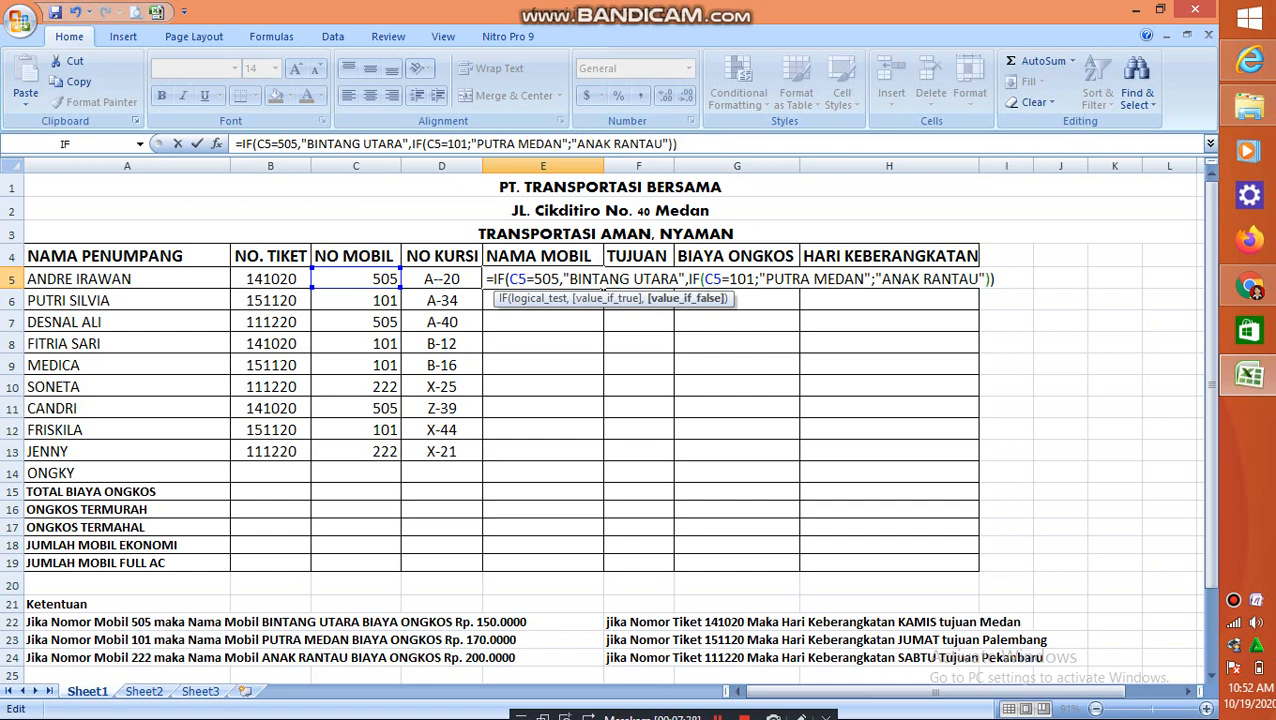
Replace the semicolons around "PUTRA MEDAN" in the nested IF of the E5 formula with commas
key(Right)
key(Right)
key(Right)
key(Right)
key(Right)
key(Right)
key(Right)
key(Right)
key(Right)
key(Right)
key(BackSpace)
text(,)
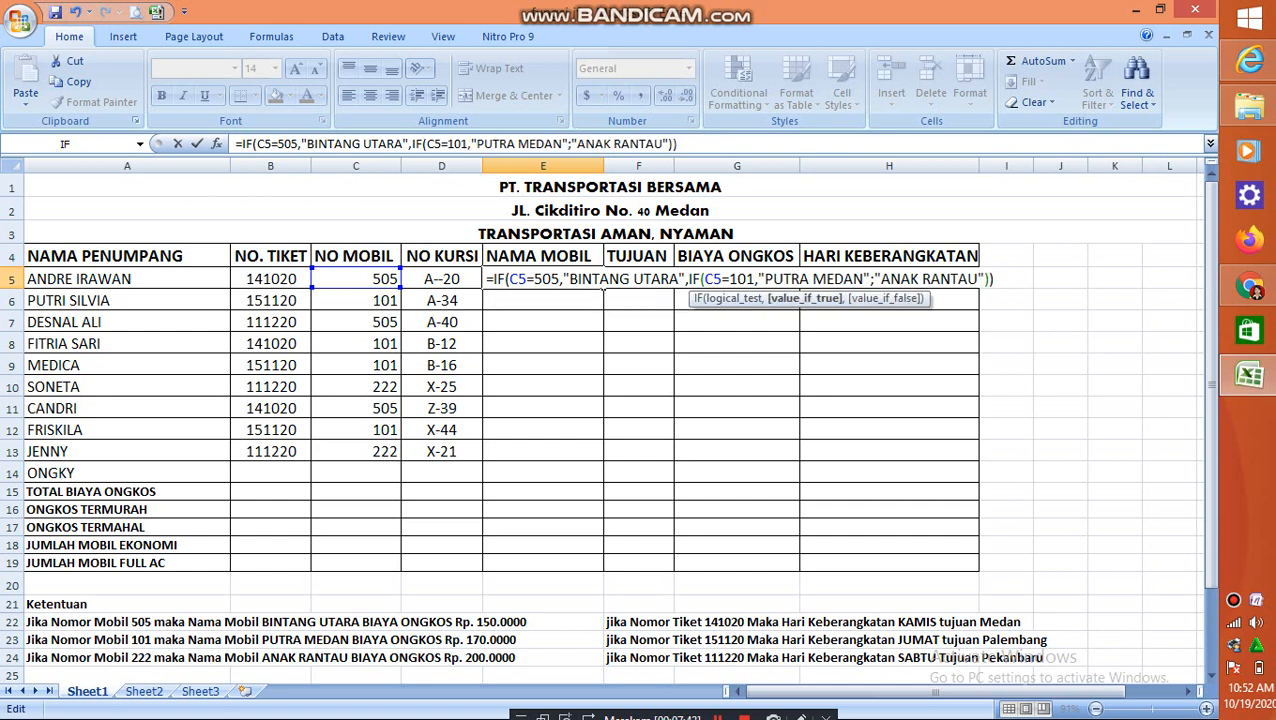
key(BackSpace)
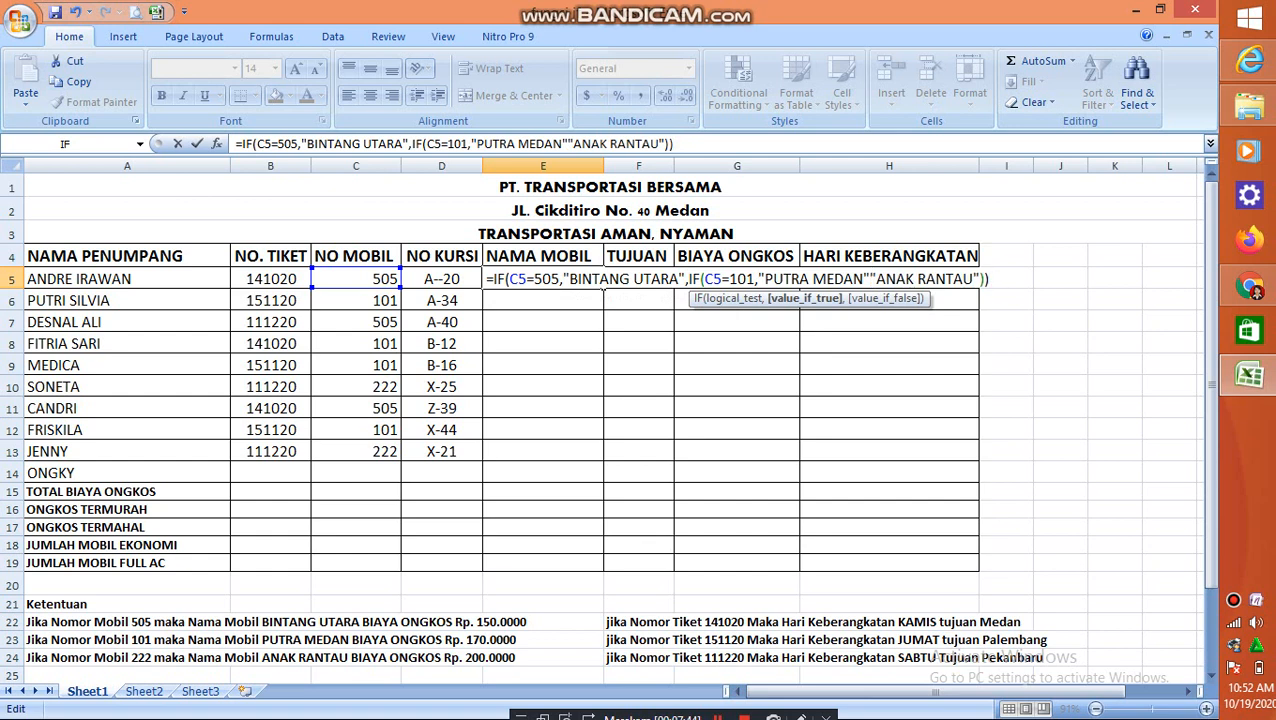
text(,)
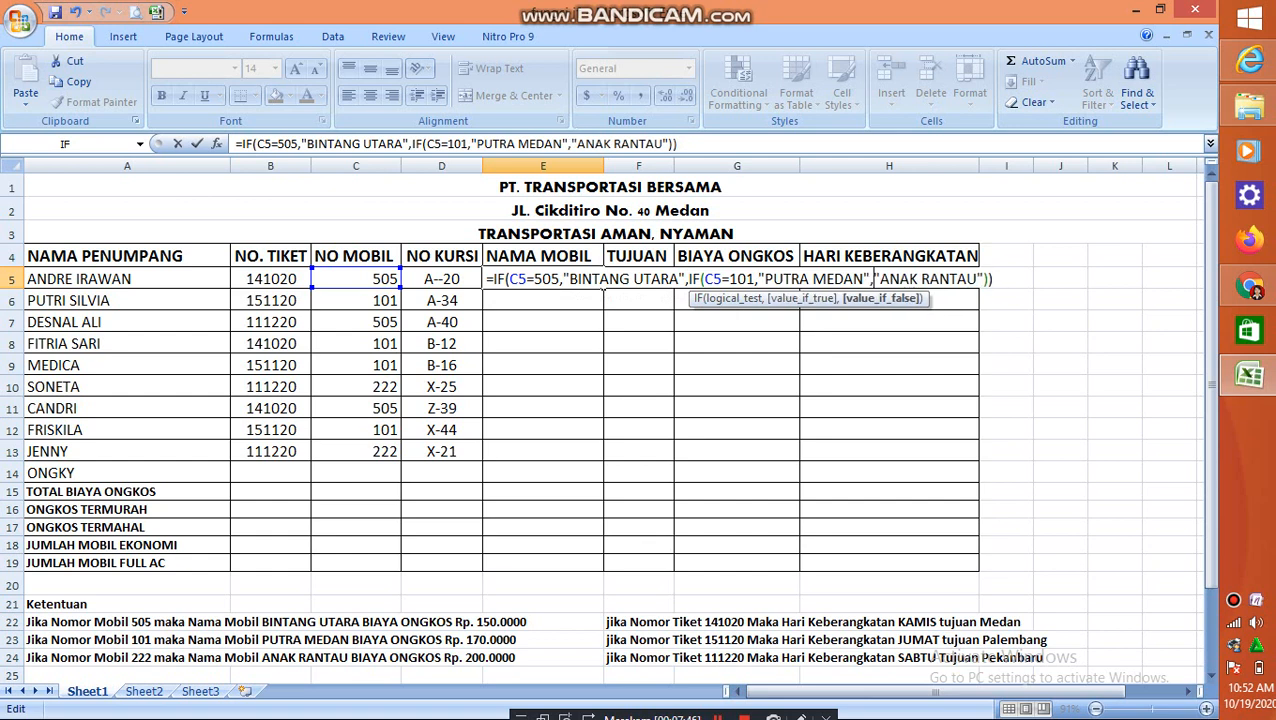
Enter the corrected formula in E5 and fill it down the NAMA MOBIL column through E13
key(End)
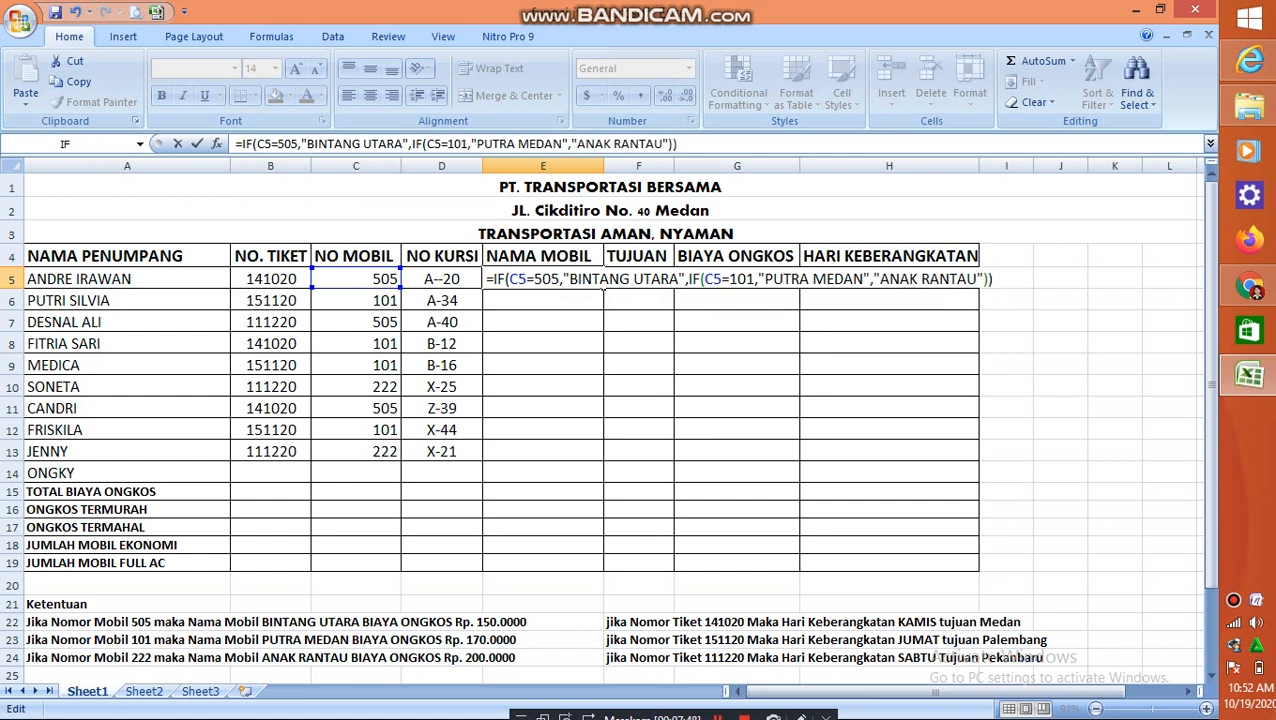
key(Return)
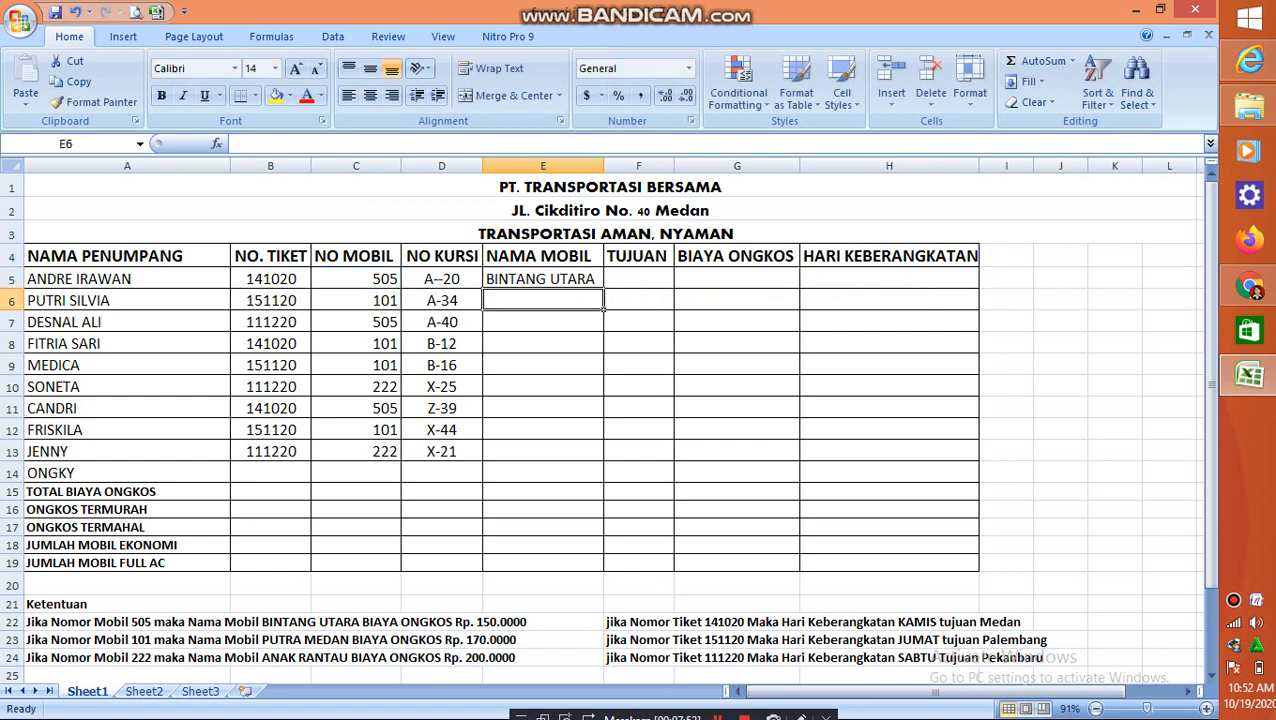
click(543, 279)
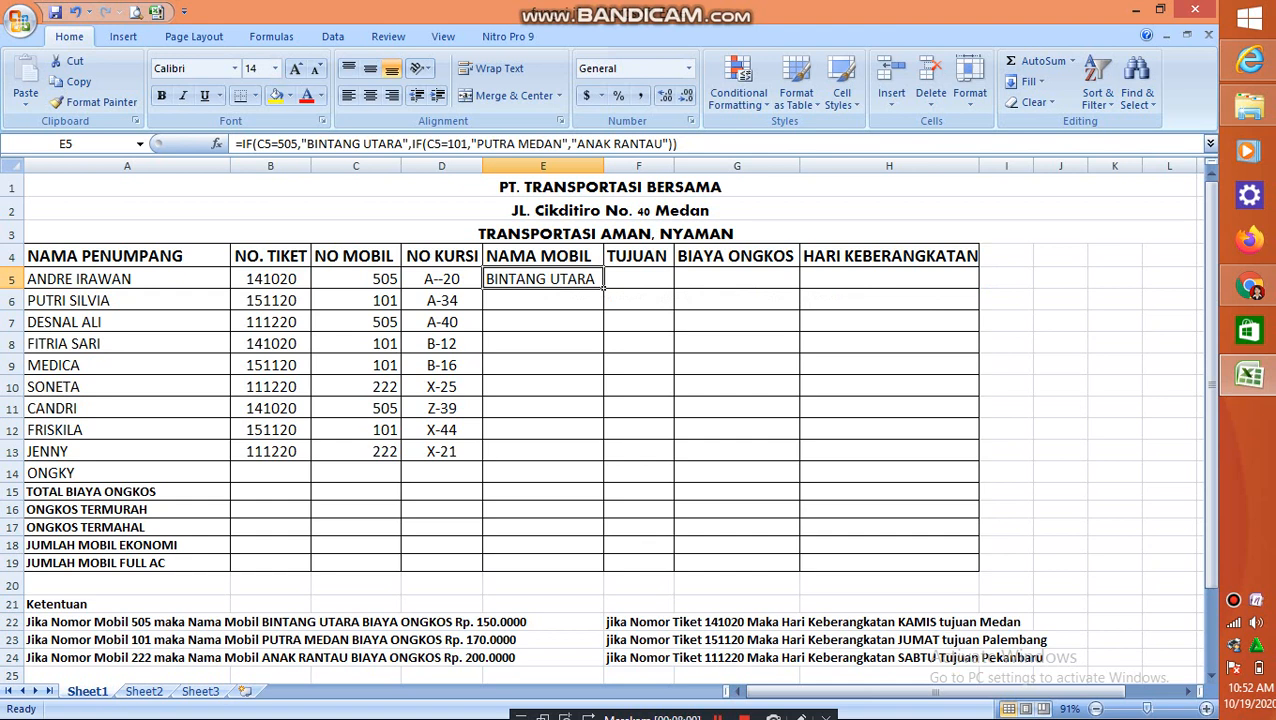
drag(603, 288, 605, 460)
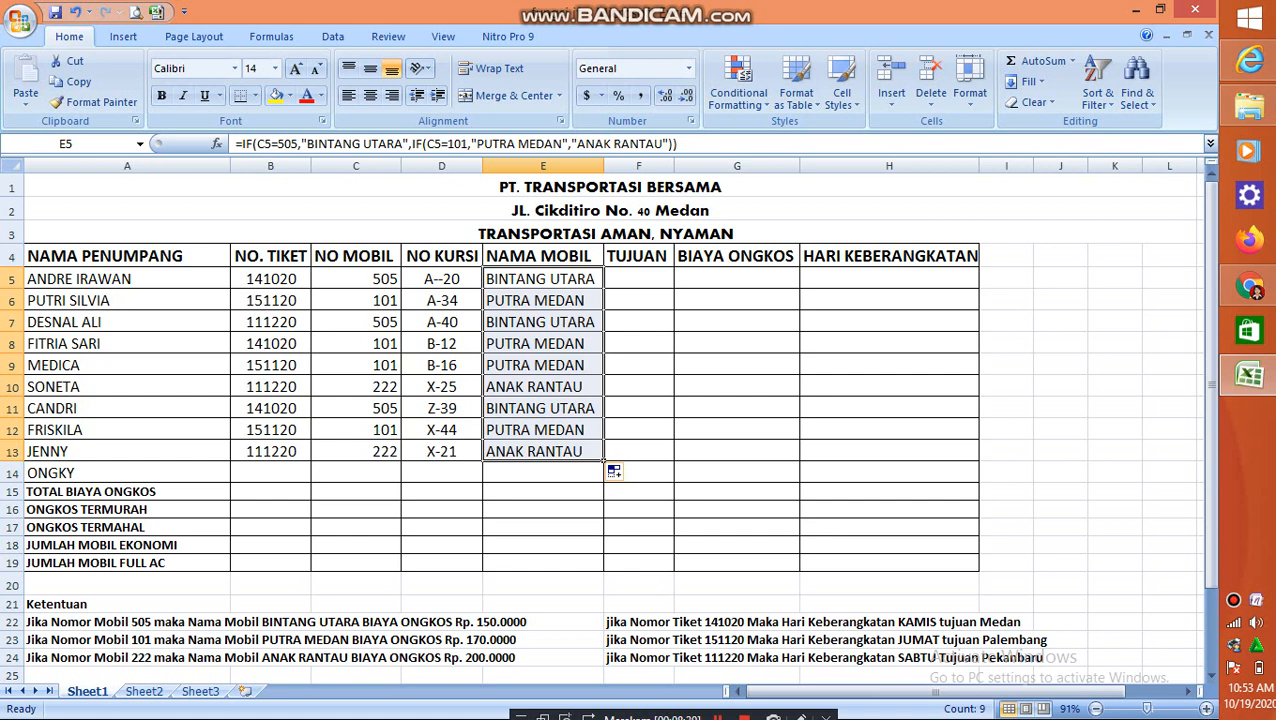
Start an IF formula in BIAYA ONGKOS cell G5 that gives 150000 when C5=505
click(737, 279)
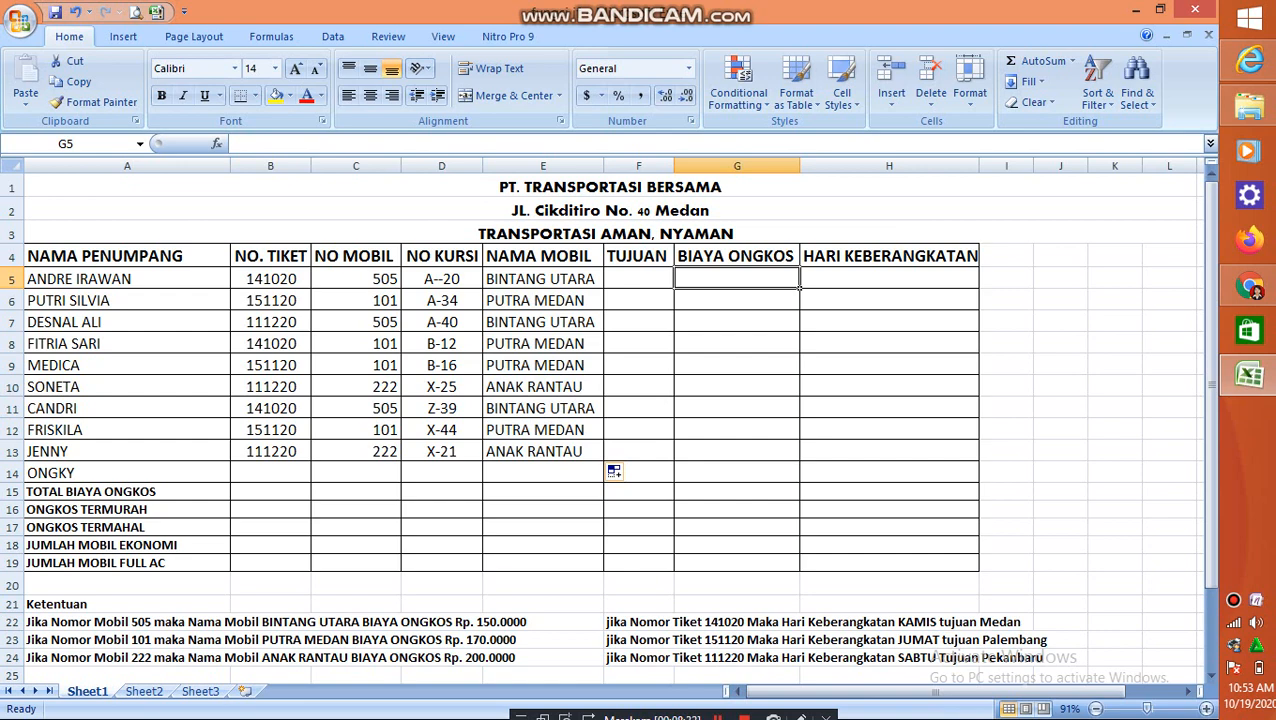
text(=IF)
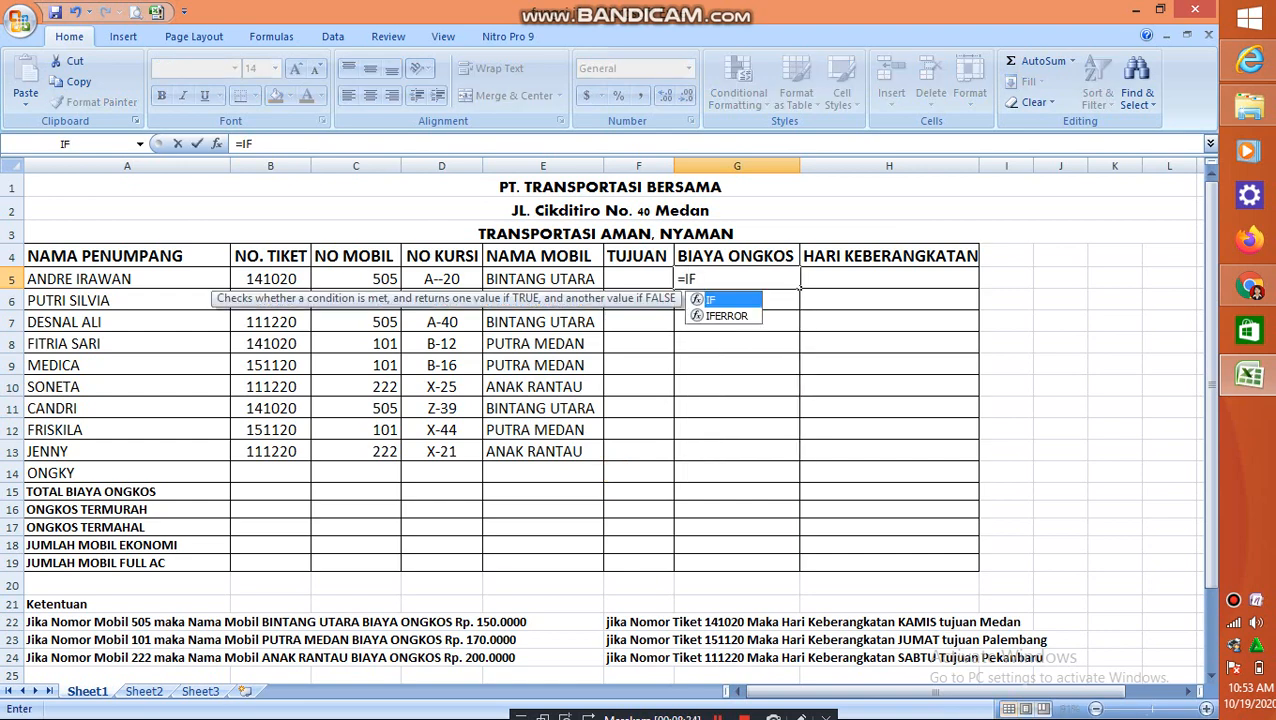
text(()
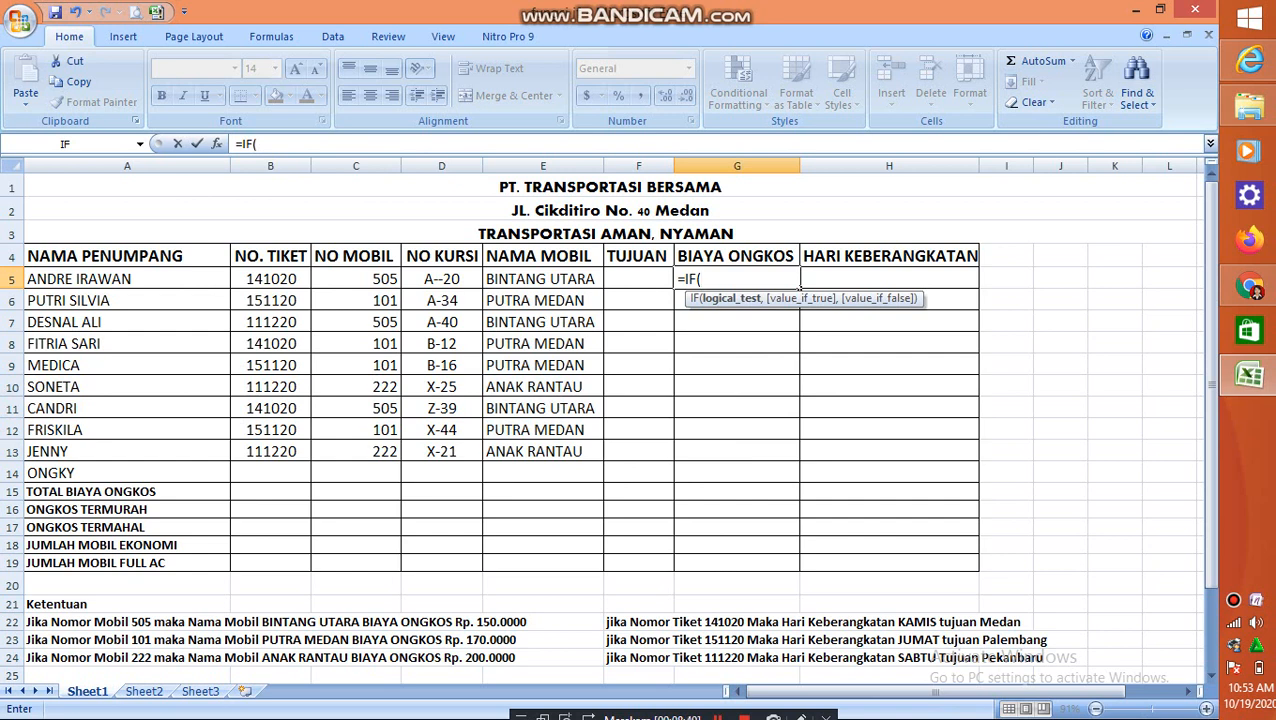
click(356, 279)
text(=505)
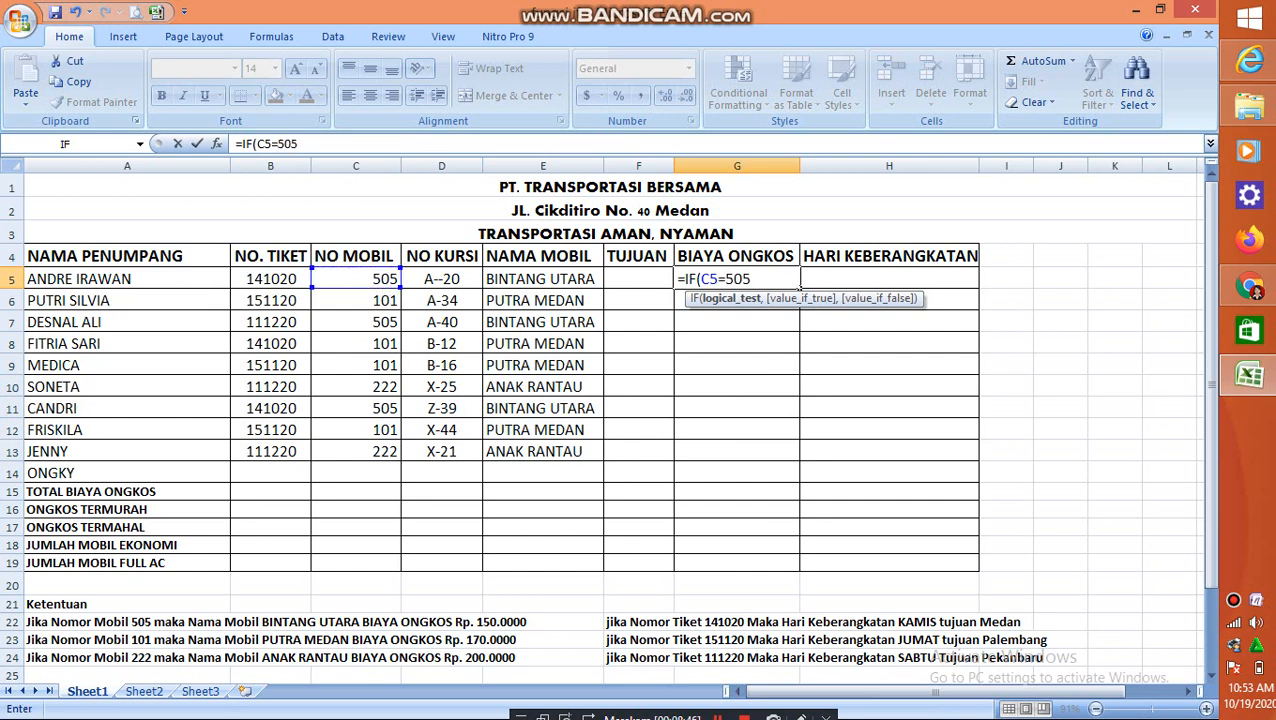
text(,)
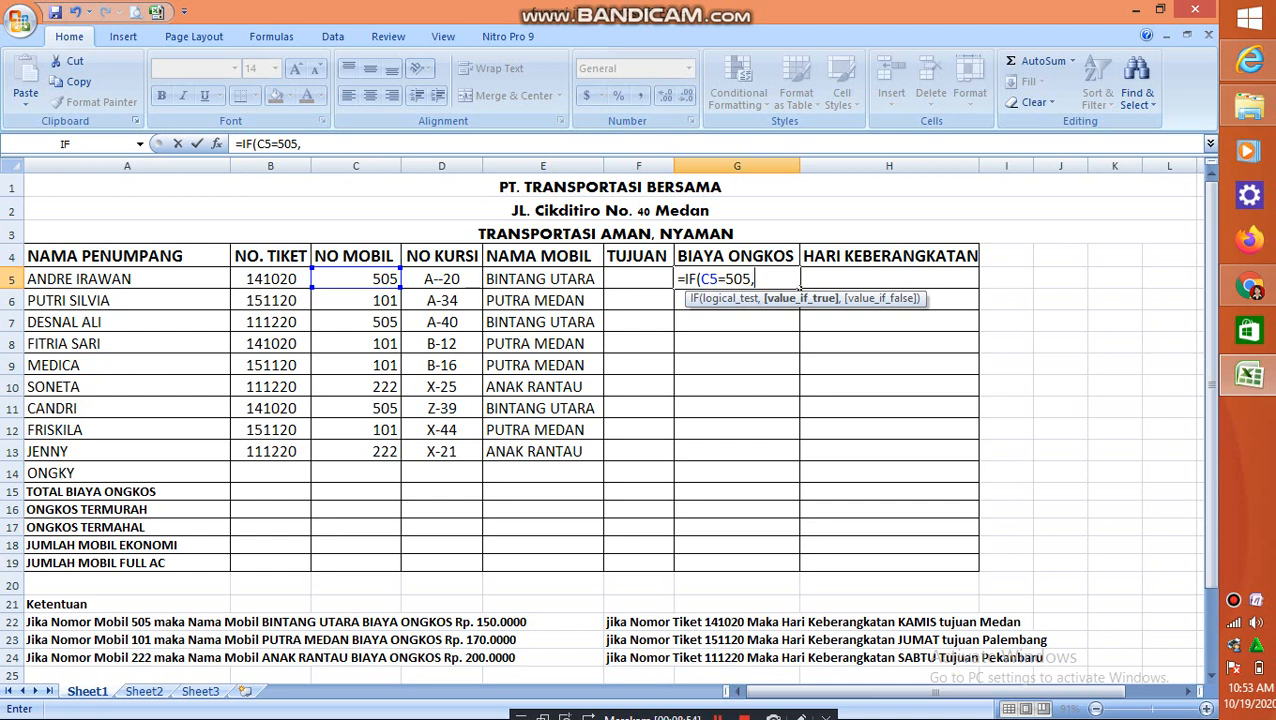
text(150000)
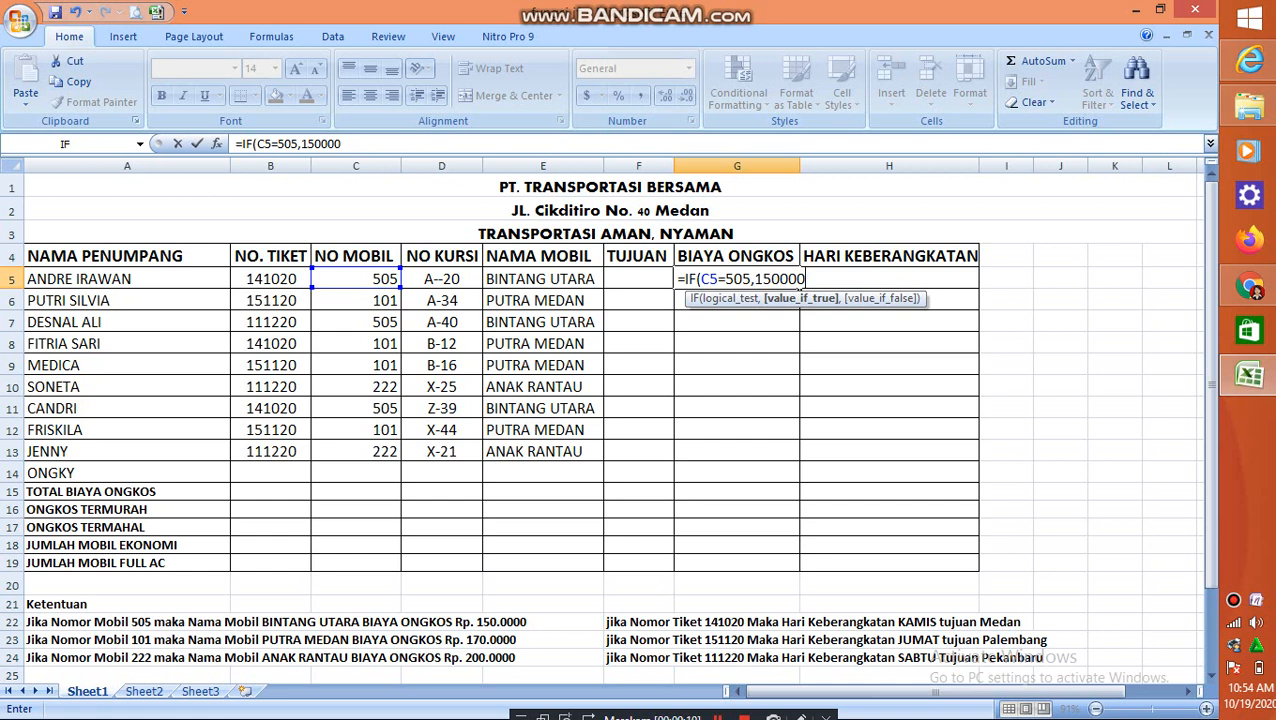
Nest a second IF in the G5 formula that gives 170000 when C5=101
text(,)
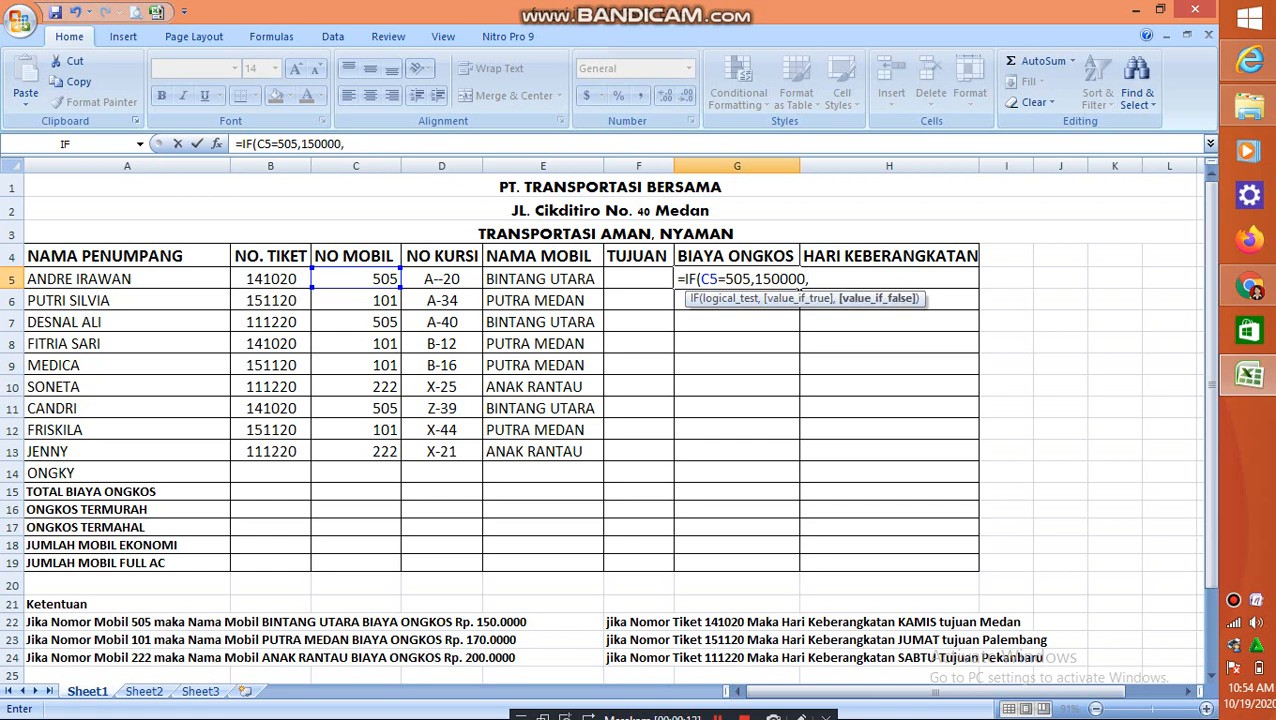
text(IF()
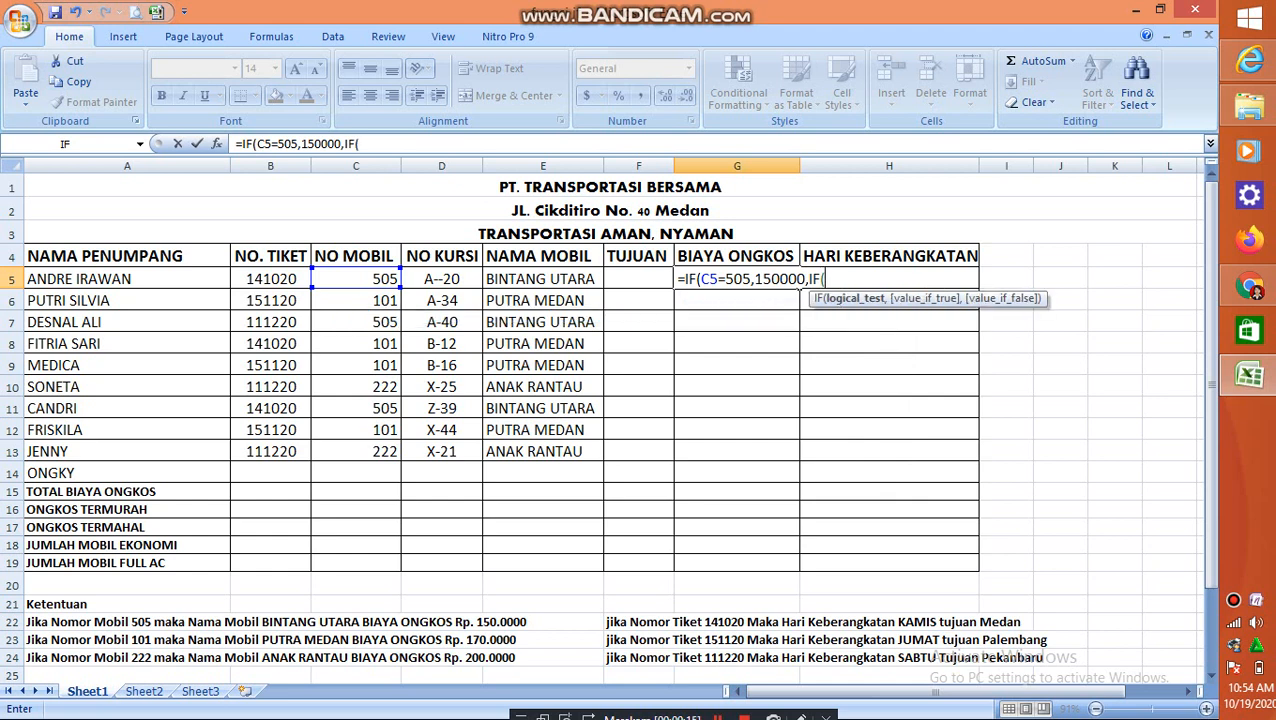
text(C5=101)
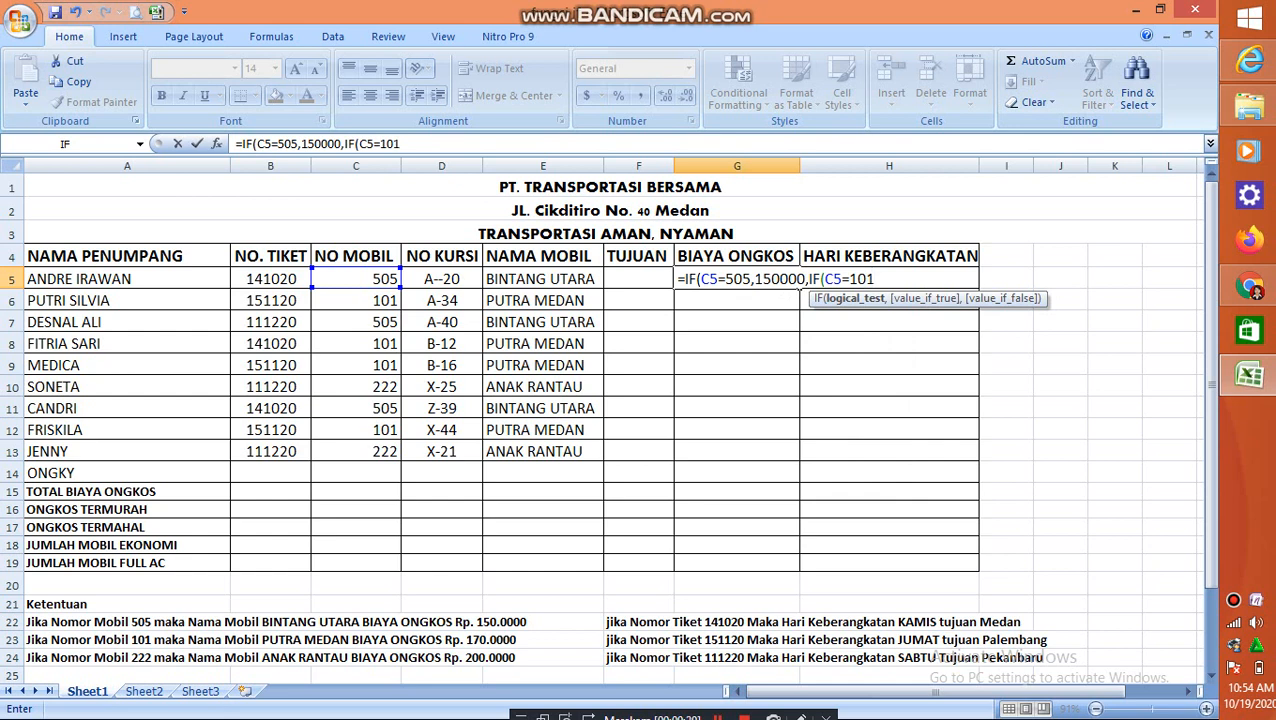
text(,)
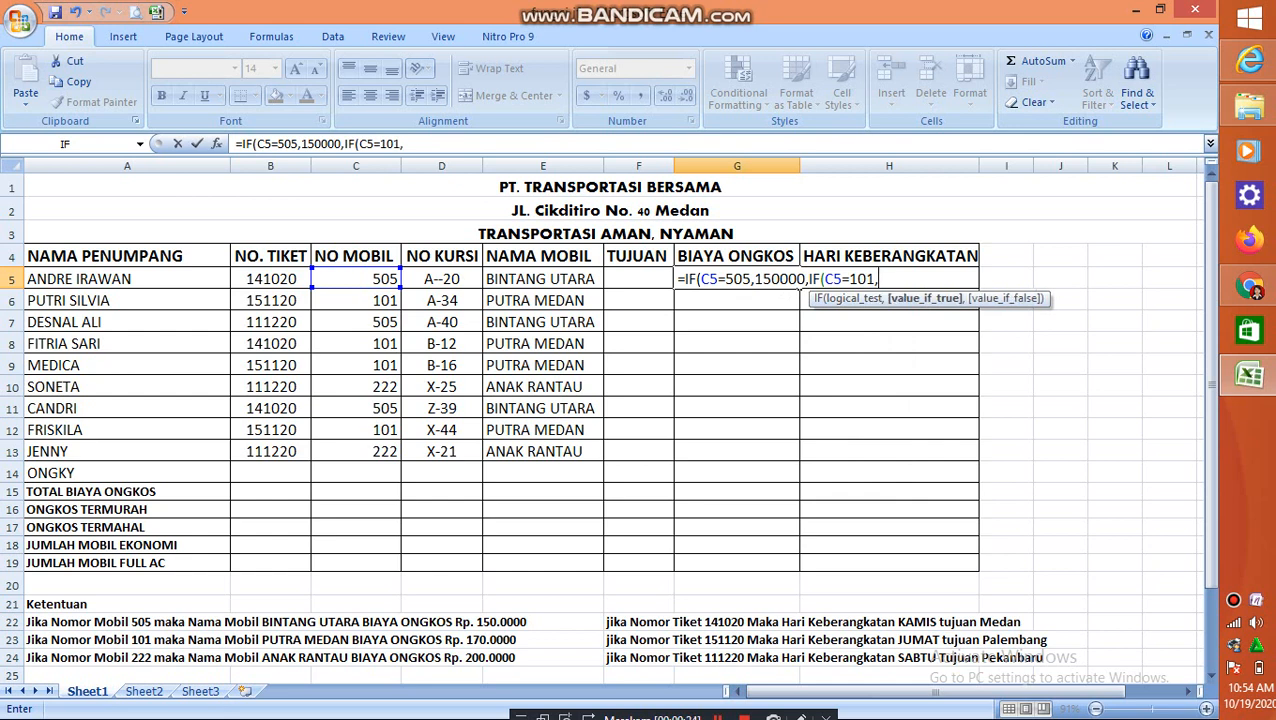
text(170000)
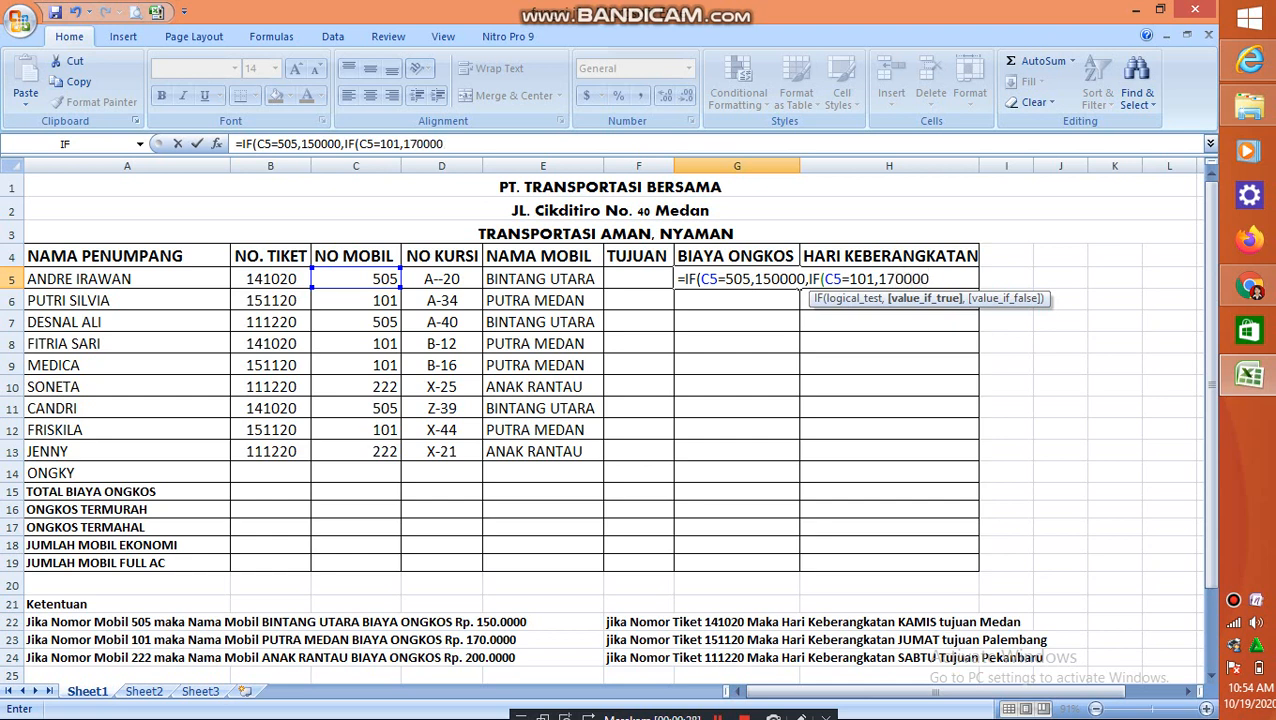
text(,)
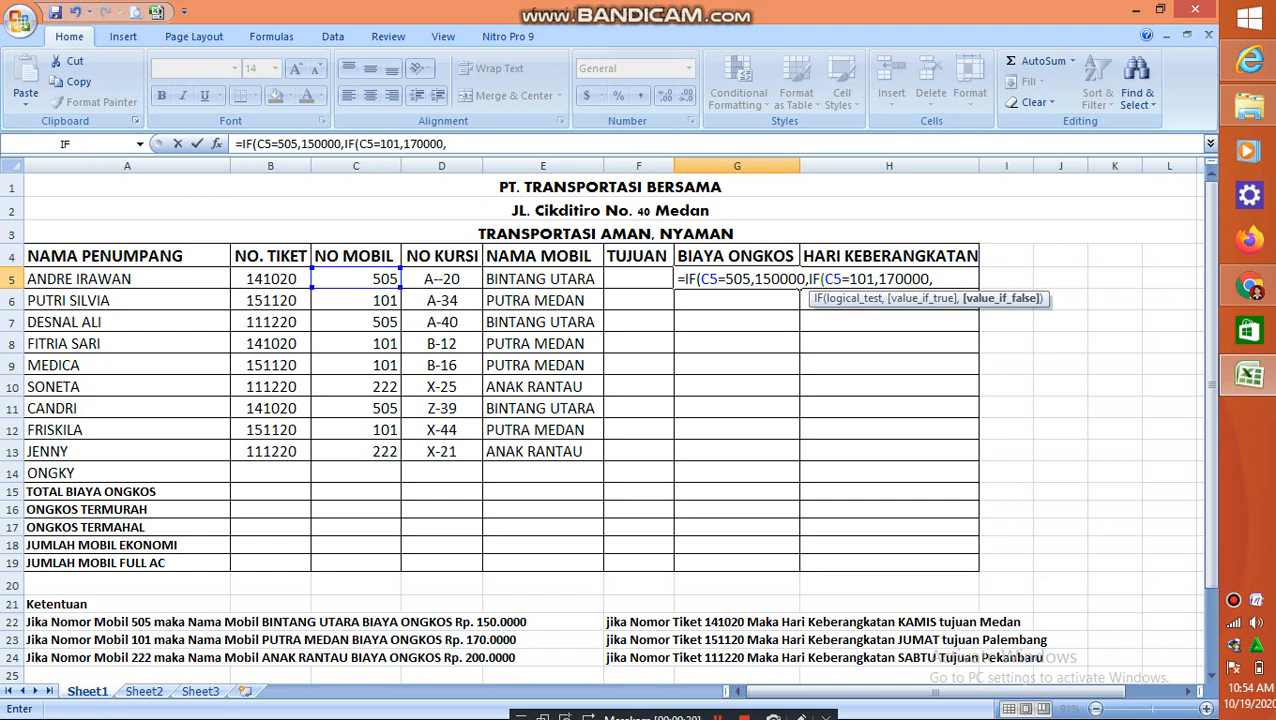
text(200000)
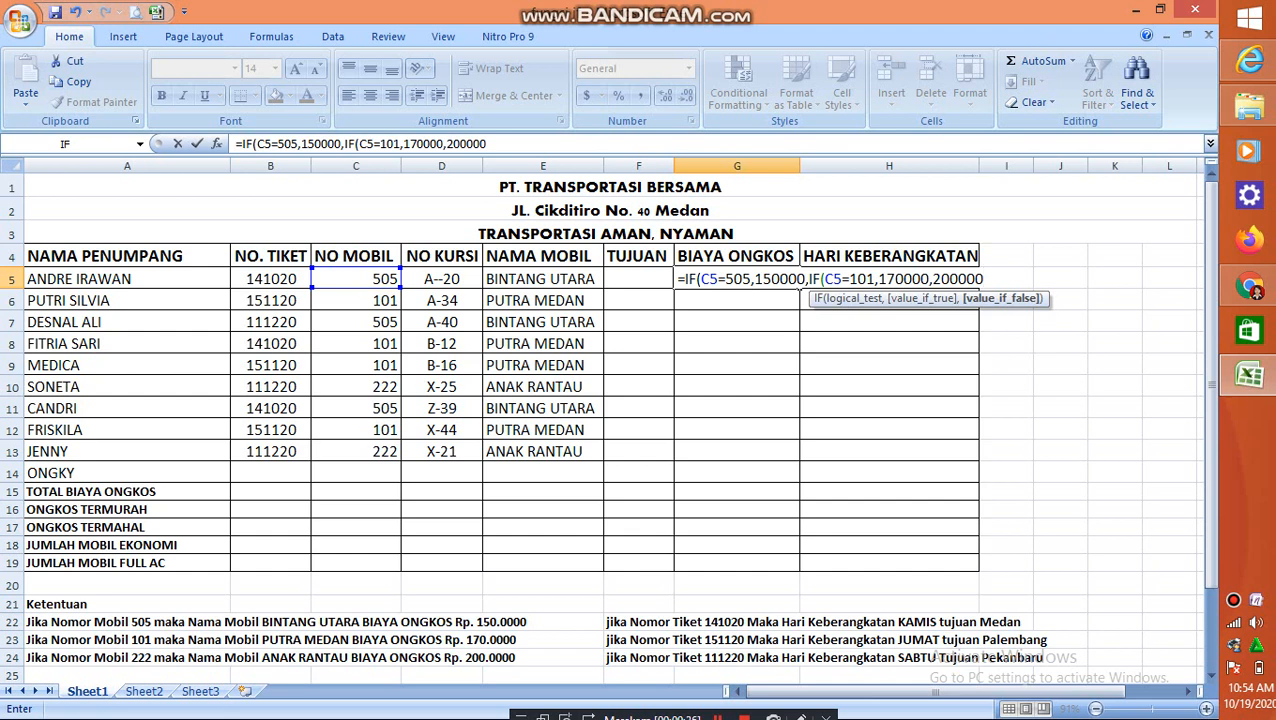
text()))
Enter the G5 formula and fill it down the BIAYA ONGKOS column through G13
key(Return)
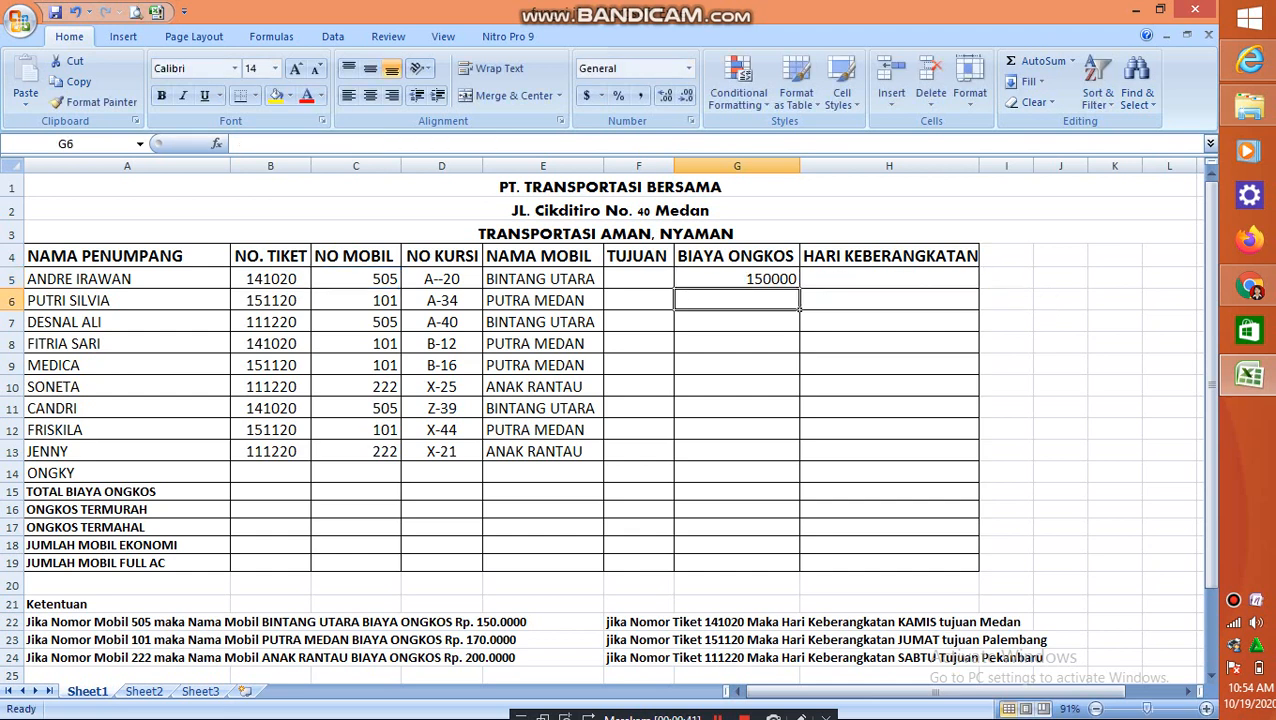
click(737, 279)
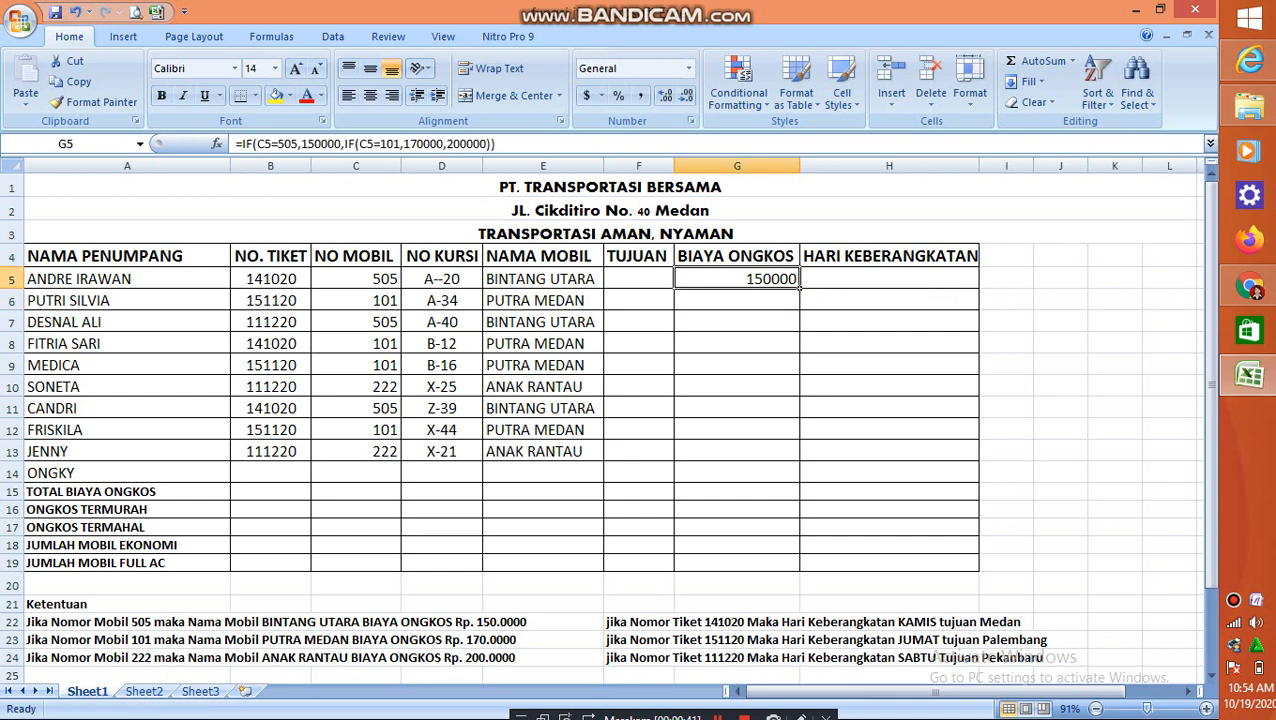
drag(799, 287, 805, 463)
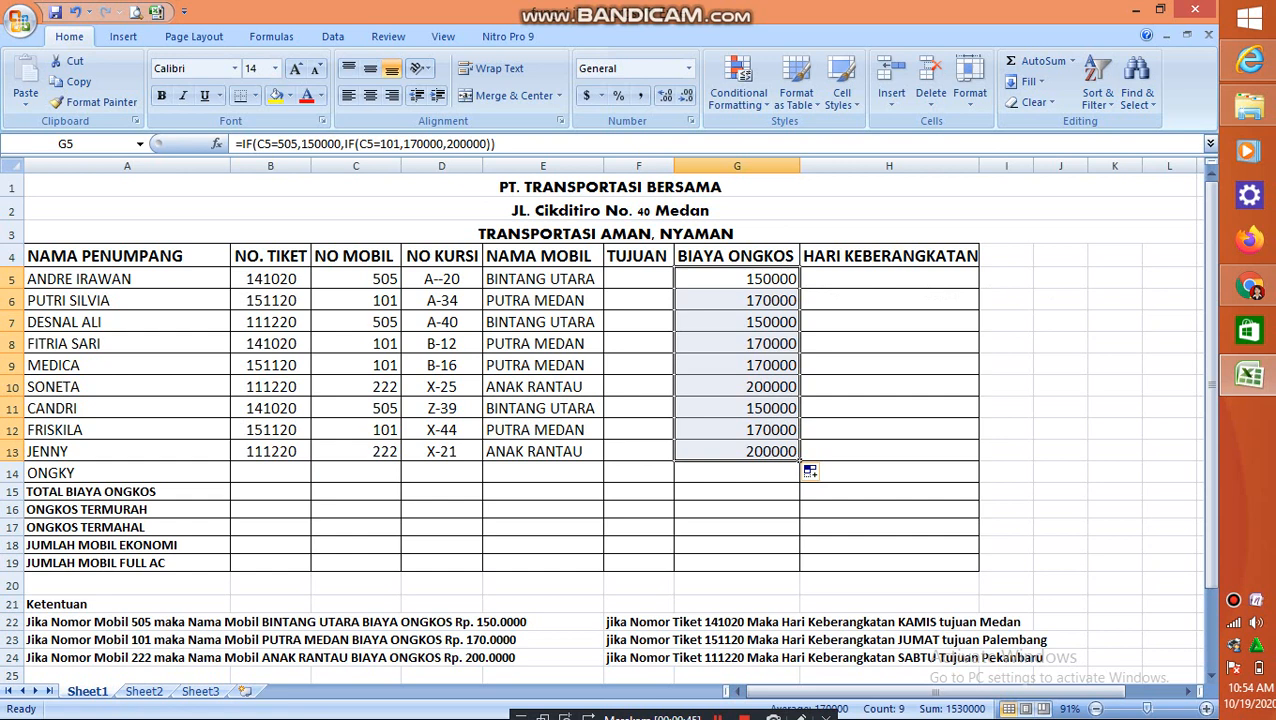